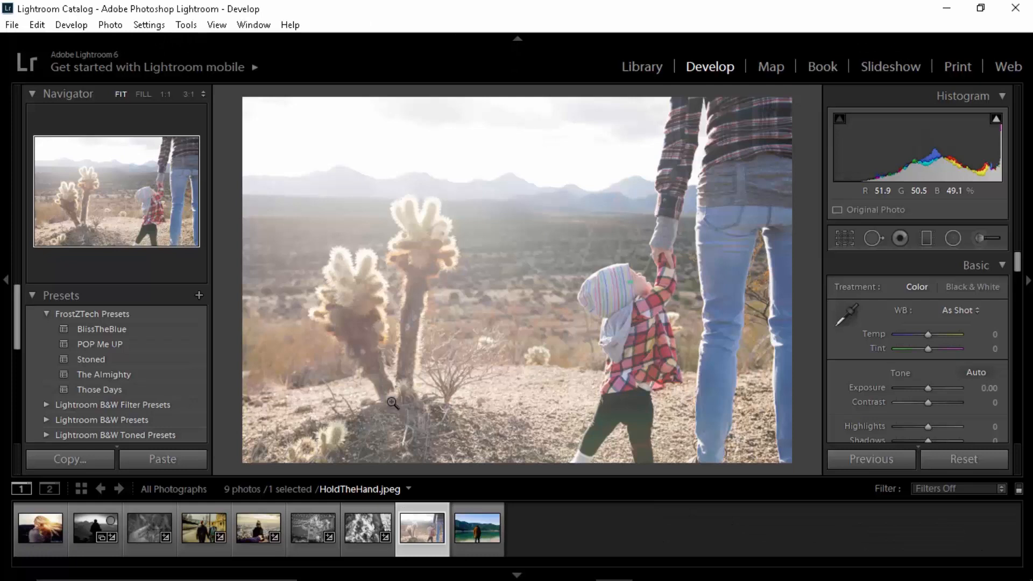
Step: Try the BlissTheBlue preset on HoldTheHand.jpeg with the temperature at -21, and reset the photo's develop settings
click(180, 329)
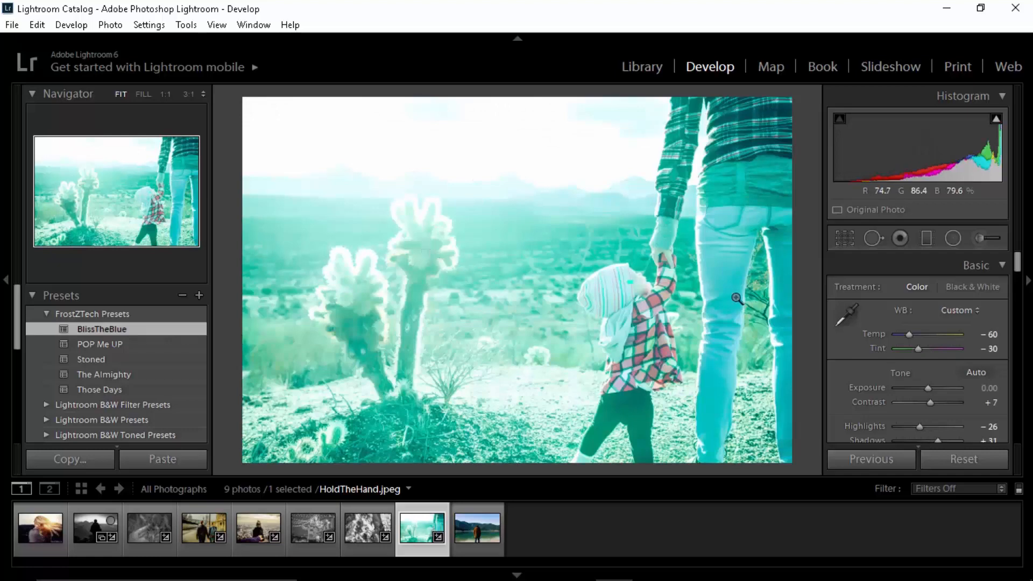
drag(909, 334, 922, 335)
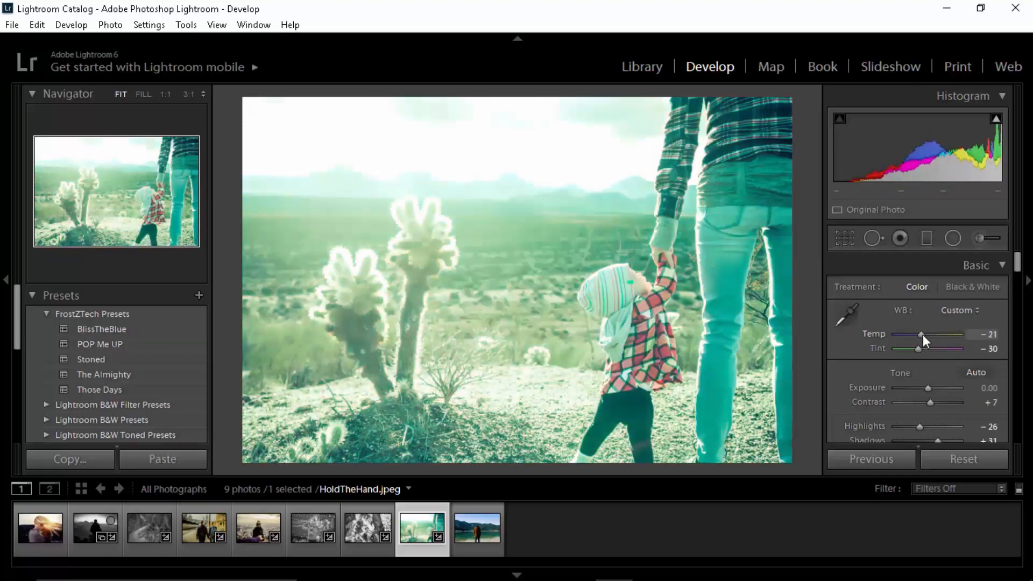
click(963, 456)
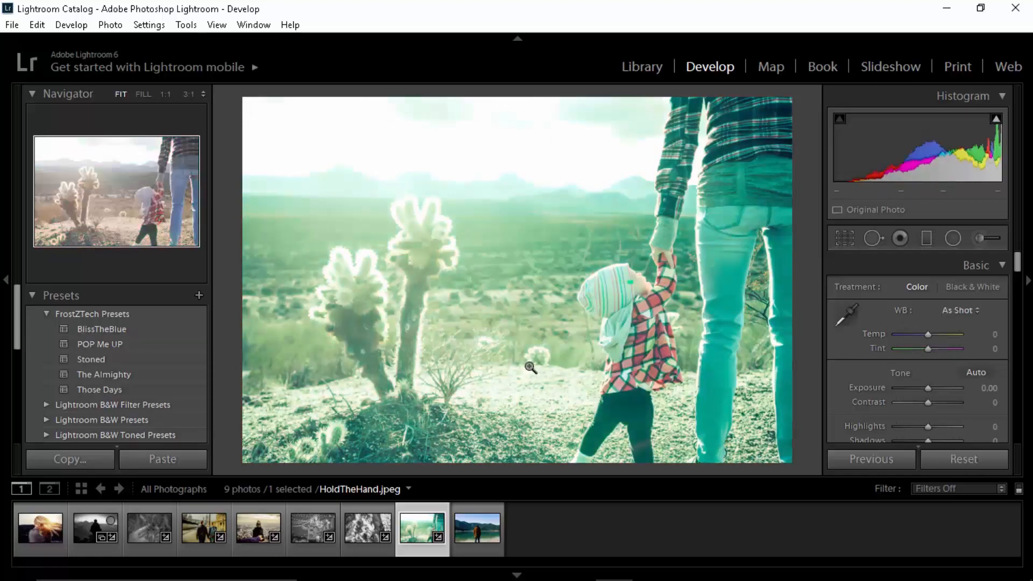
Step: Try the POP Me UP preset on HoldTheHand.jpeg and compare it with the original in full and side-by-side before/after views
click(168, 343)
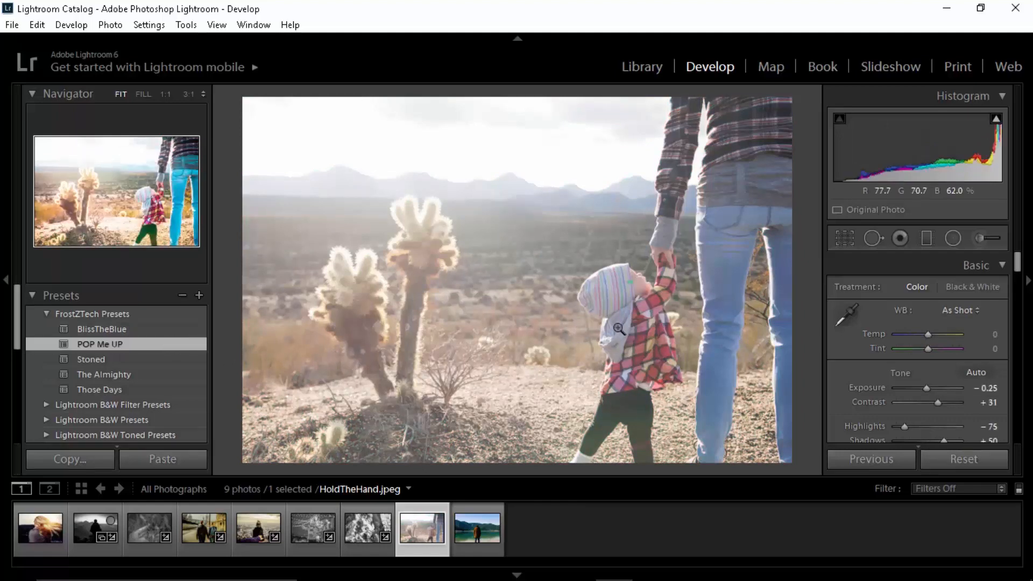
key(backslash)
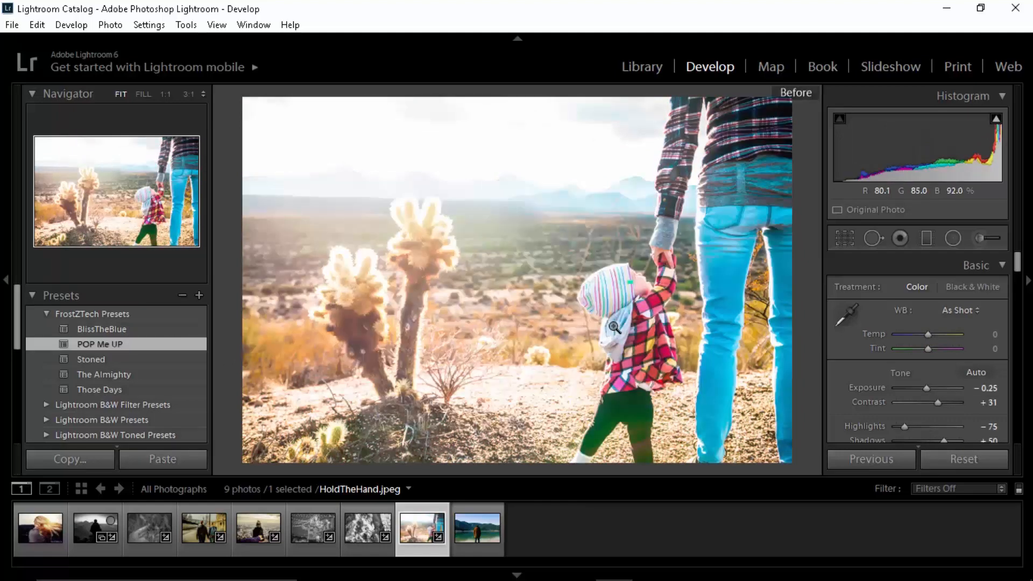
key(backslash)
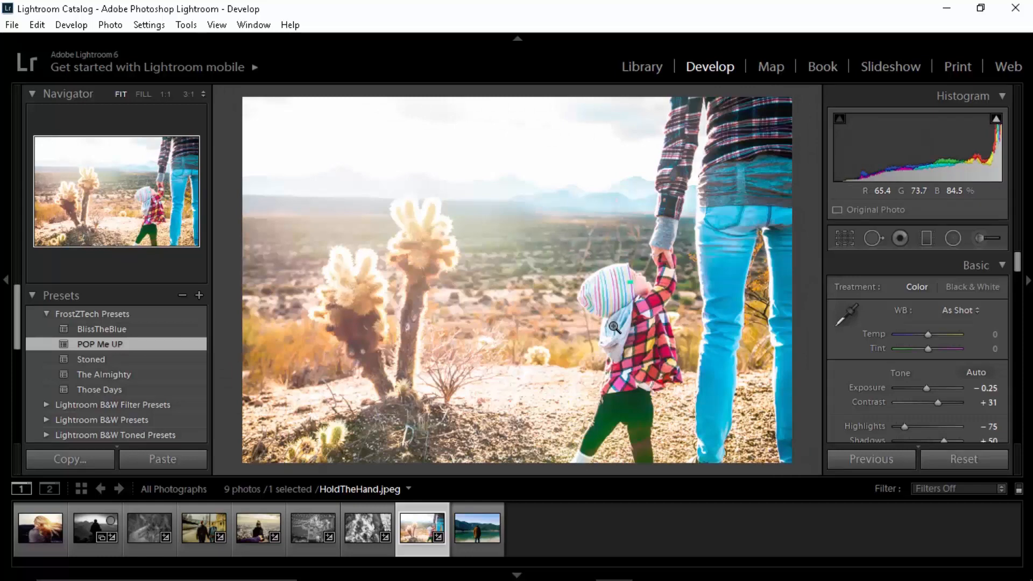
key(backslash)
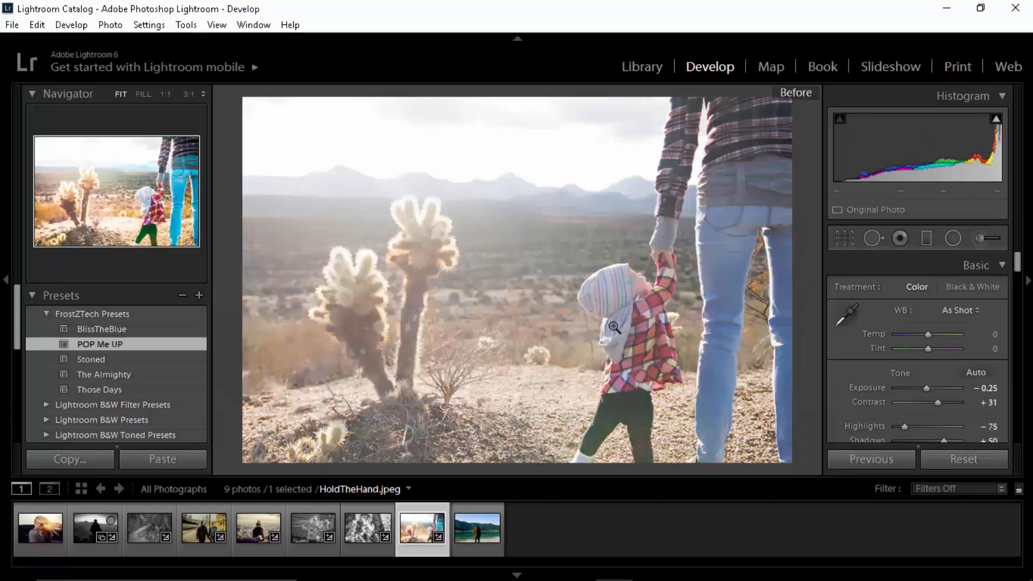
key(backslash)
key(y)
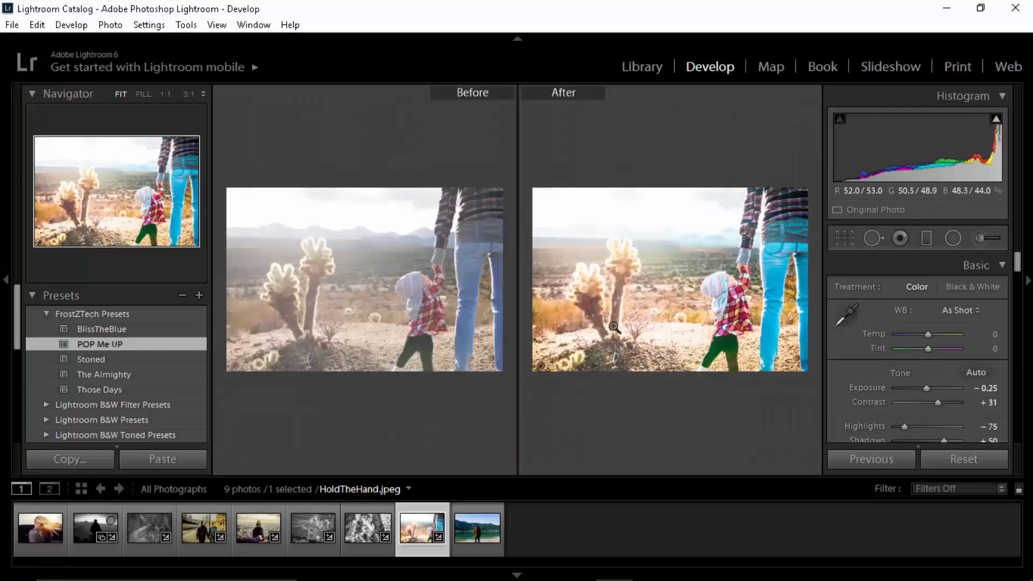
key(y)
key(backslash)
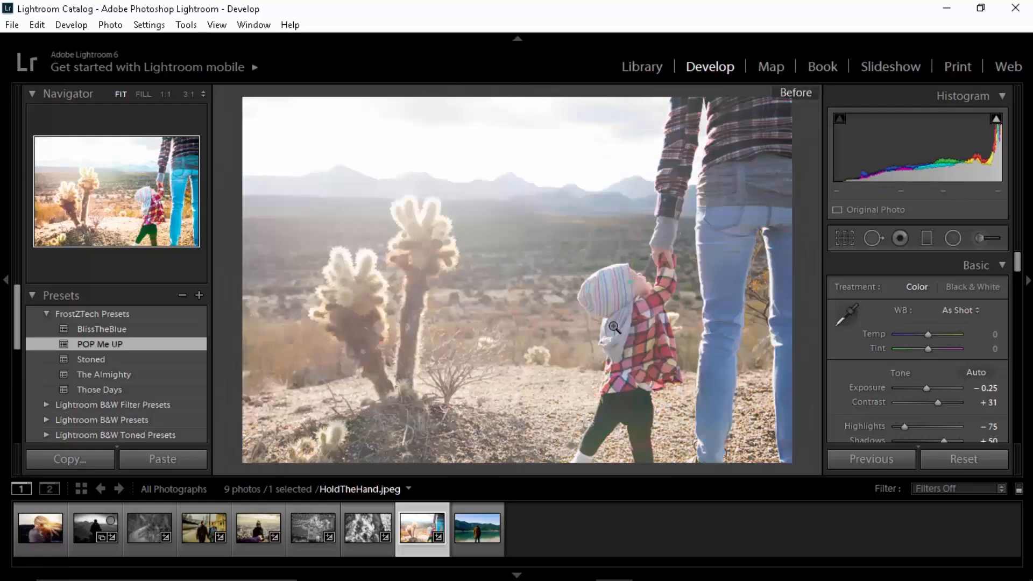
key(backslash)
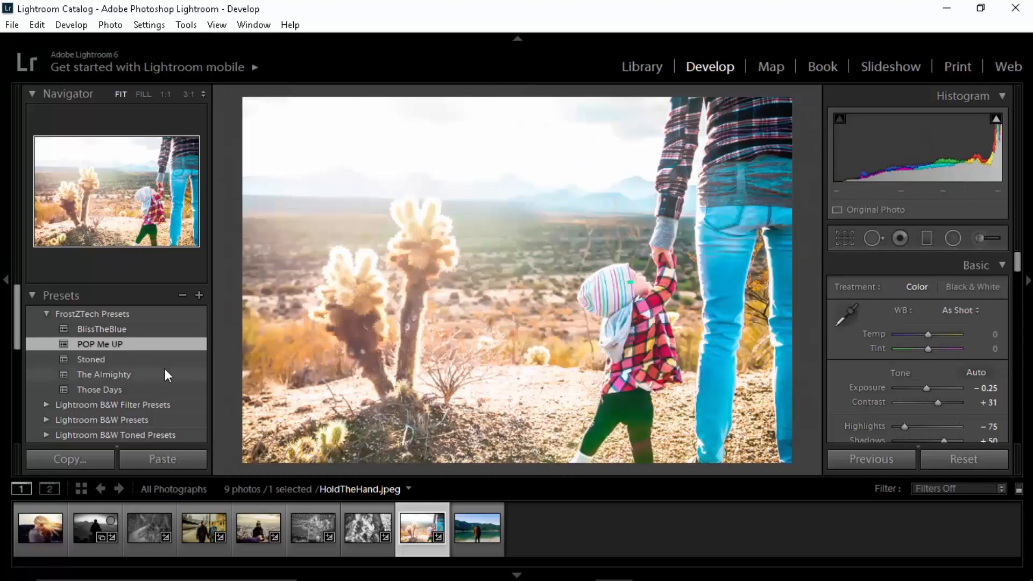
Step: Try the Stoned preset on HoldTheHand.jpeg and compare the result with the original photo
click(190, 359)
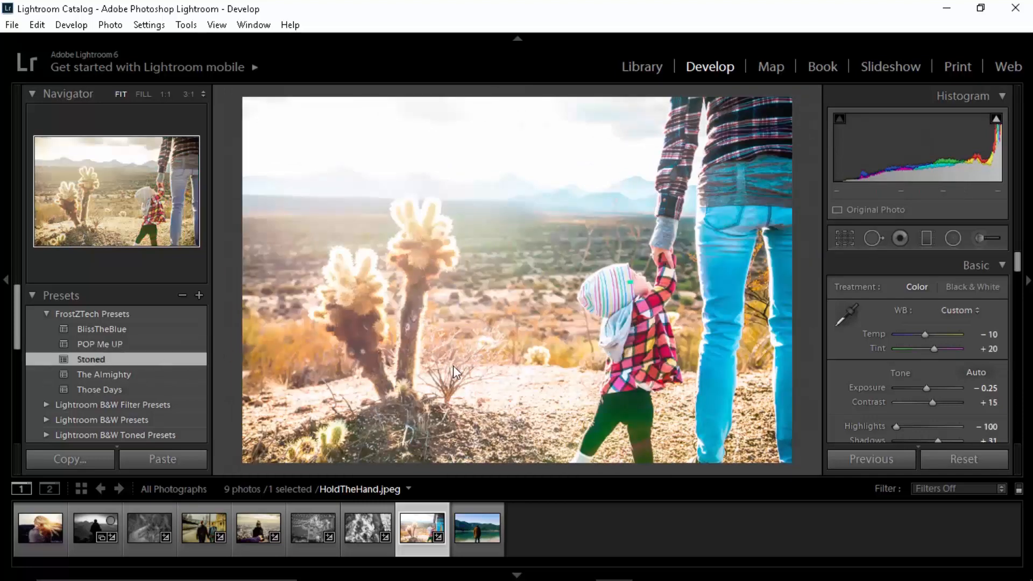
key(backslash)
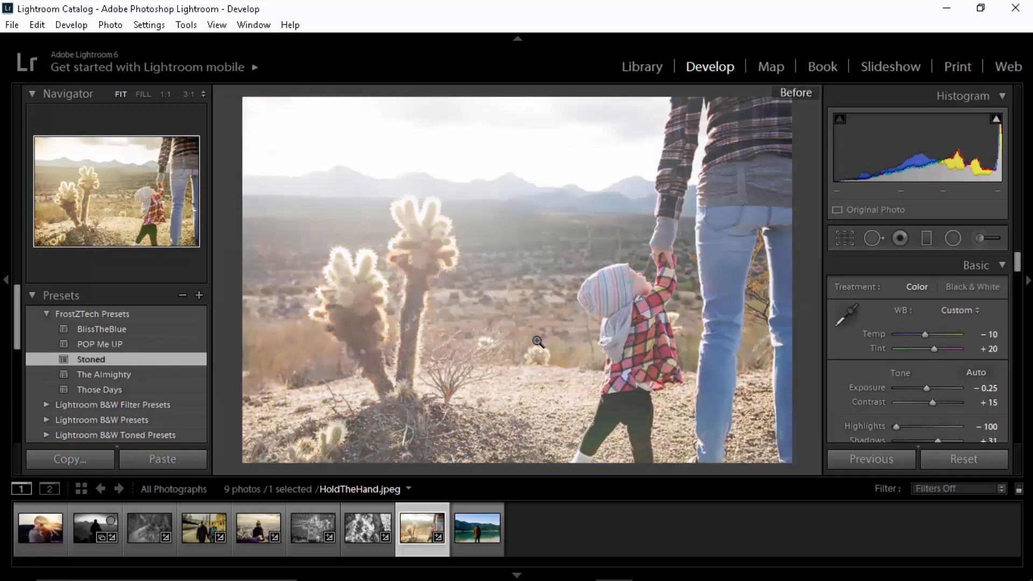
key(backslash)
Step: Try the black-and-white Those Days preset on HoldTheHand.jpeg and toggle the before view to compare
click(138, 378)
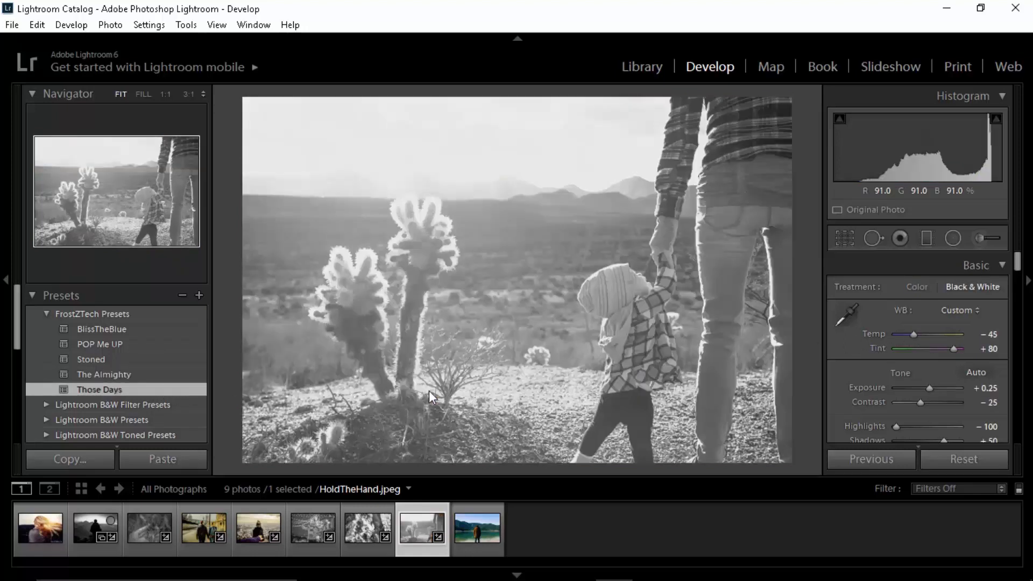
key(backslash)
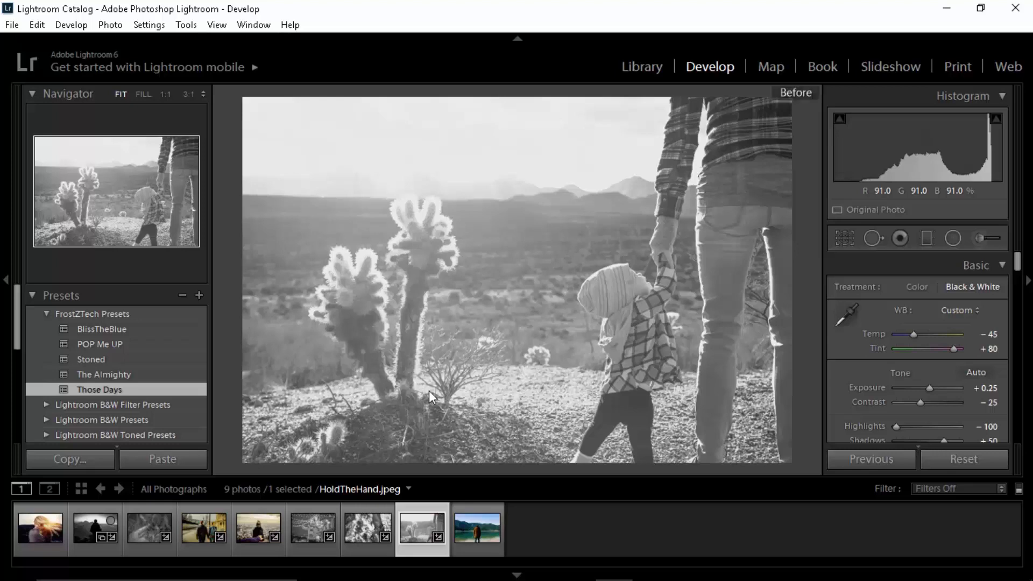
key(backslash)
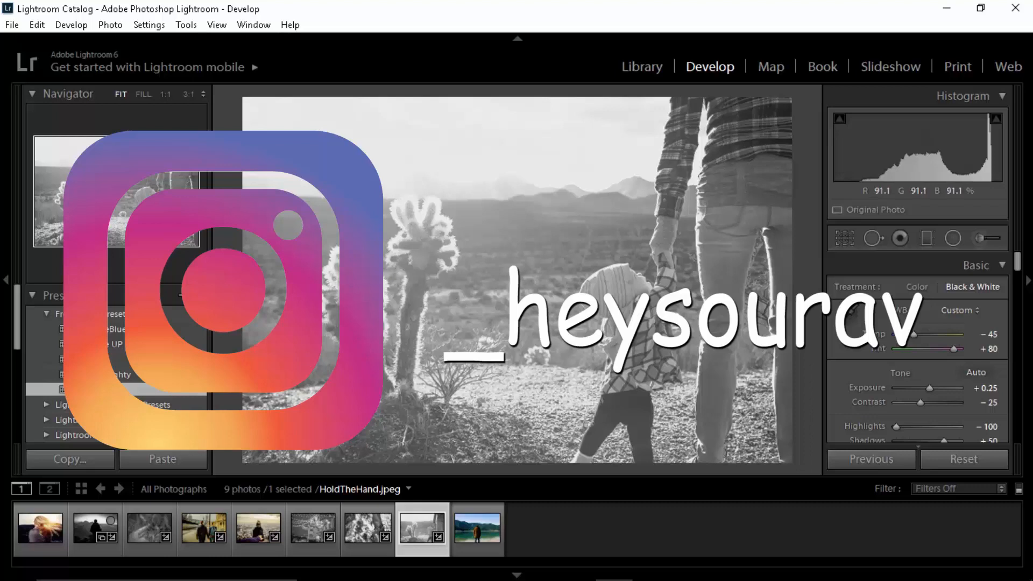
Step: Reset the develop settings of ManOnTheMountain.jpeg and apply The Almighty preset to it
click(89, 528)
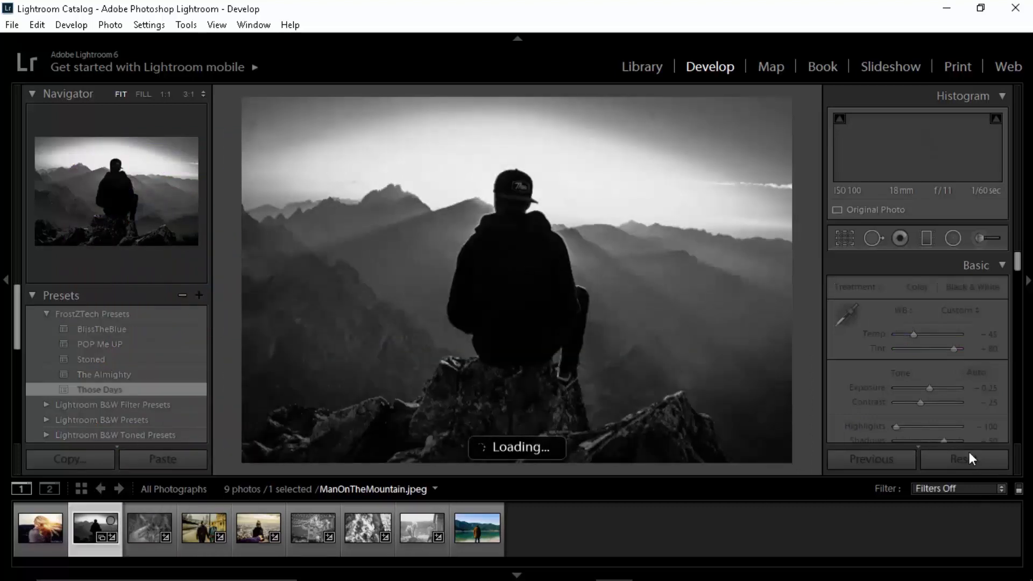
click(961, 462)
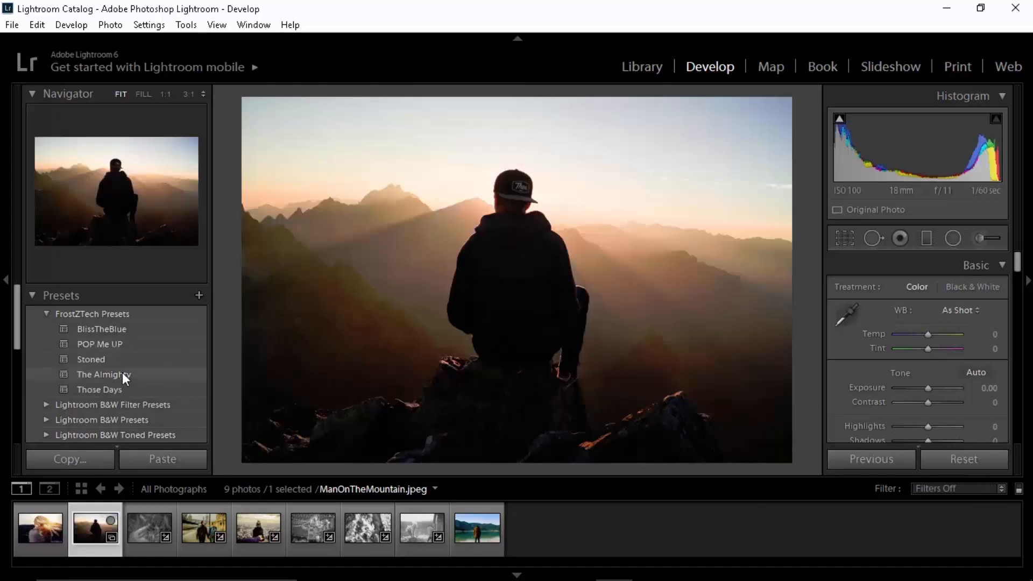
click(122, 374)
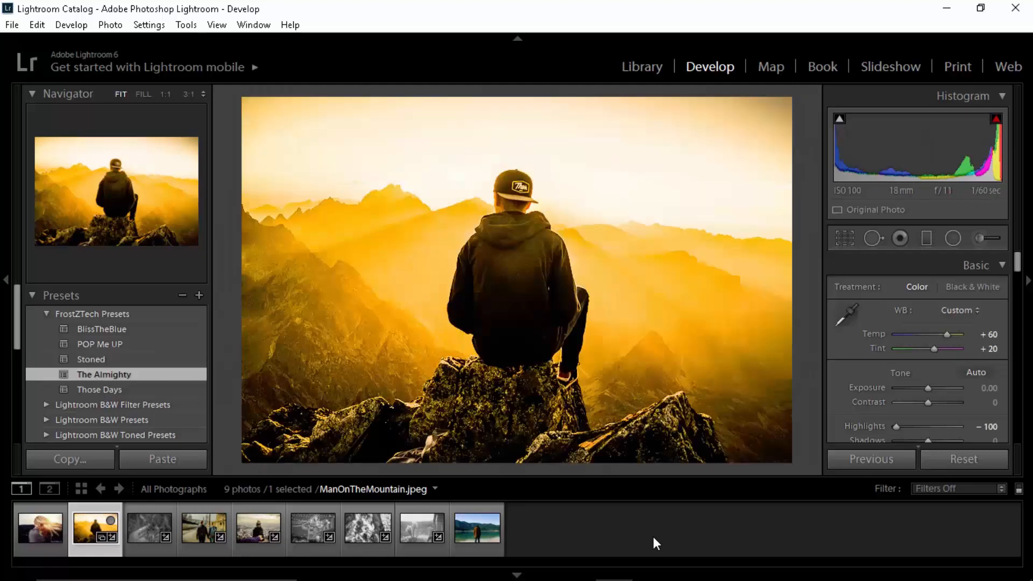
Step: Return to HoldTheHand.jpeg and reset all its develop settings
click(414, 526)
click(981, 459)
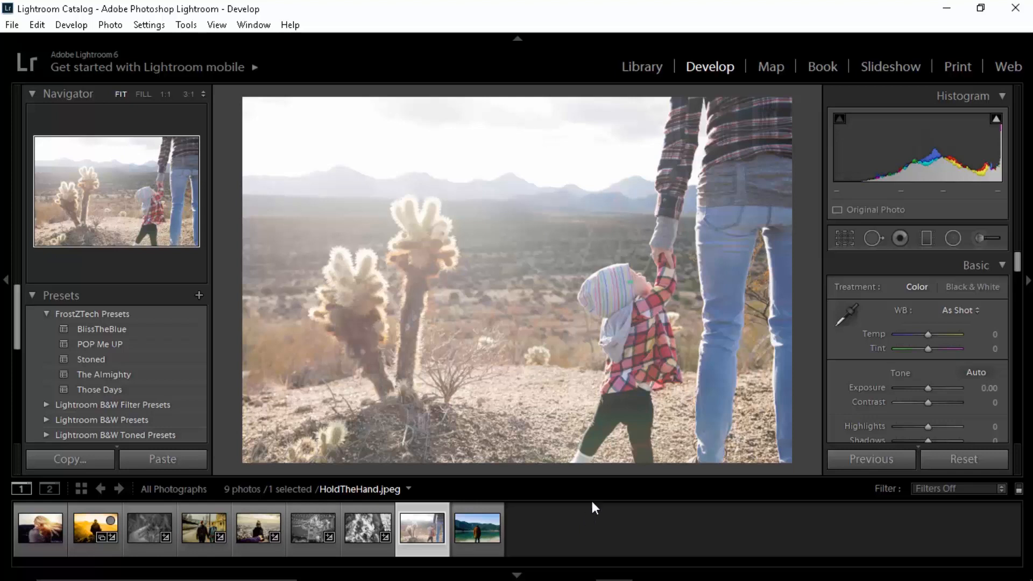
Step: Enable lens profile corrections with Canon as the make and Canon EF 50mm f/1.4 USM as the model
scroll(836, 325, down, 10)
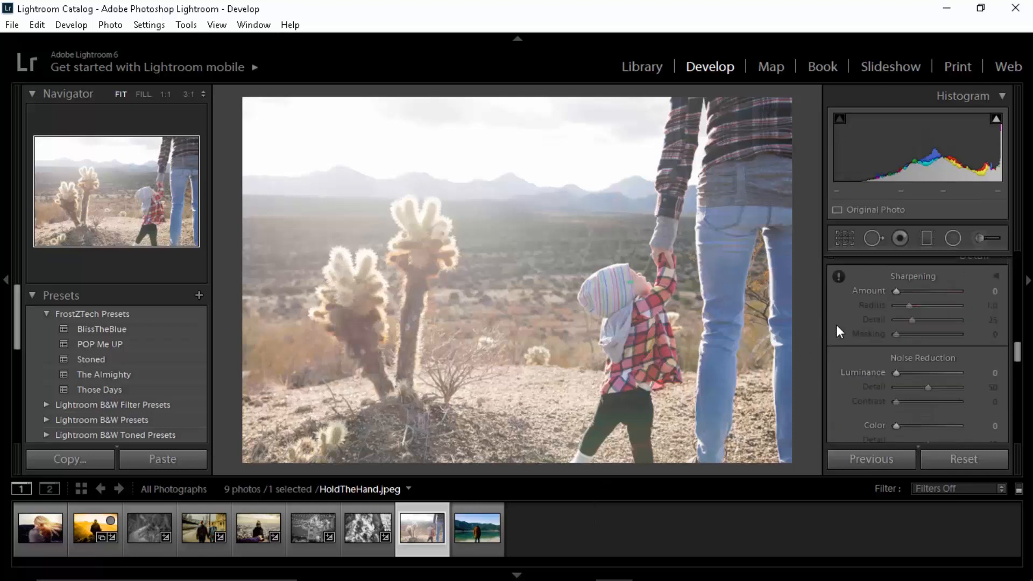
scroll(836, 324, down, 5)
scroll(836, 326, up, 5)
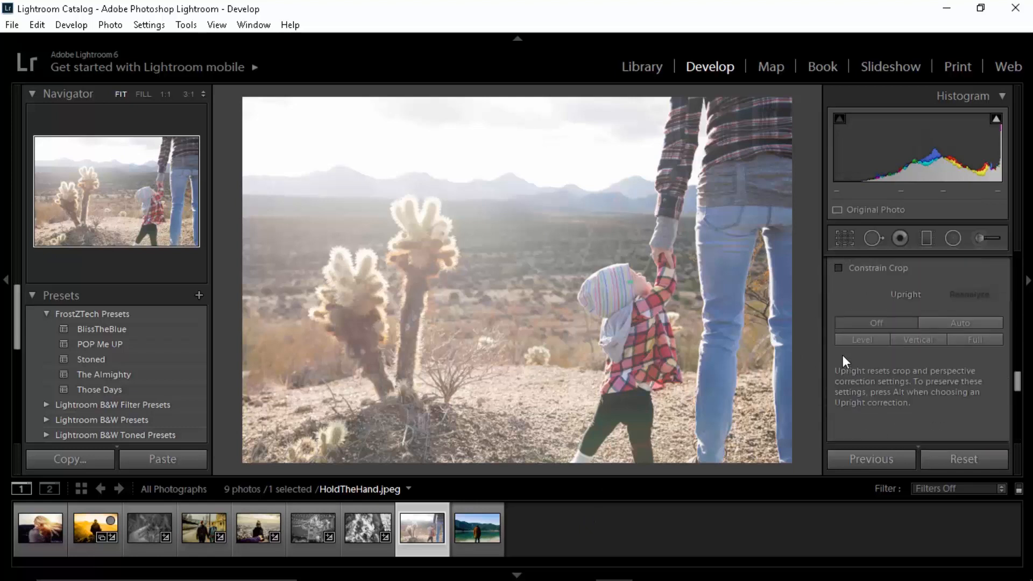
scroll(849, 283, up, 2)
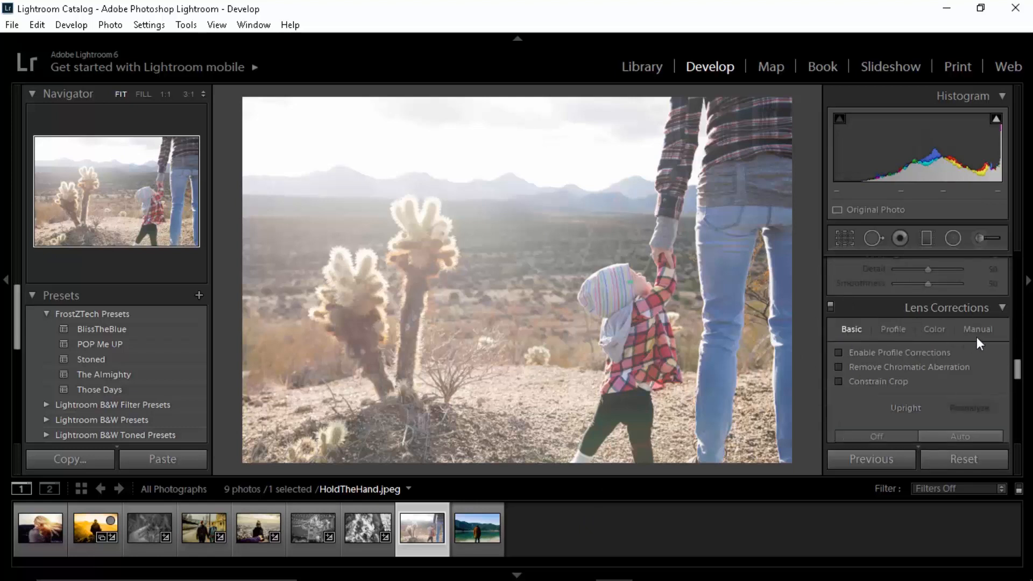
click(893, 329)
scroll(986, 360, down, 1)
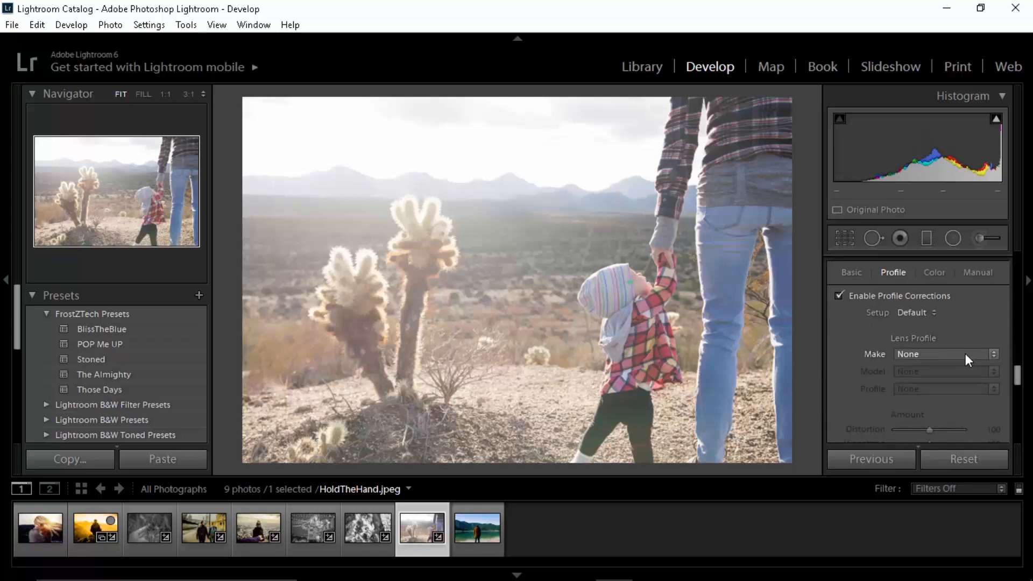
click(965, 353)
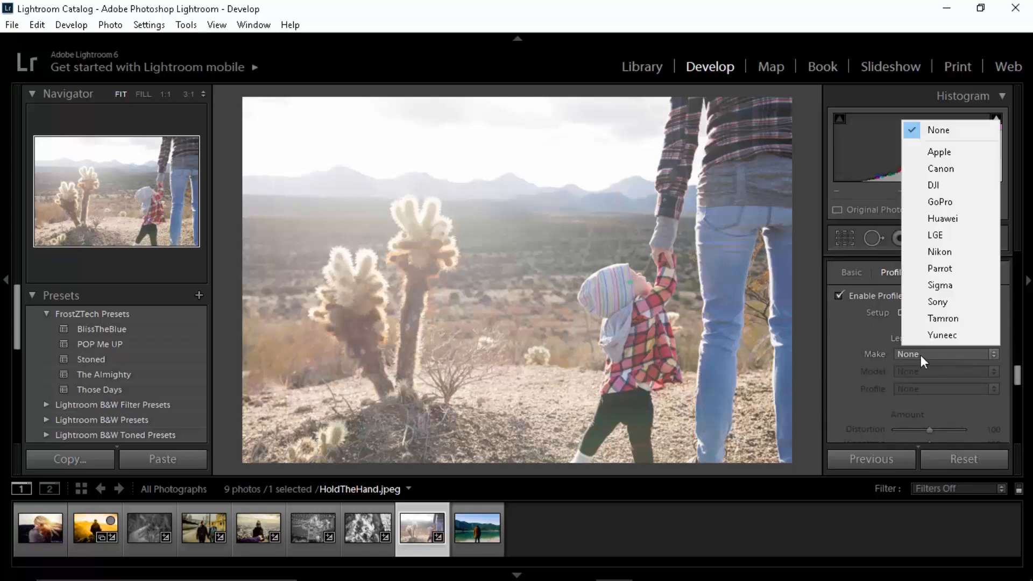
click(963, 168)
click(942, 371)
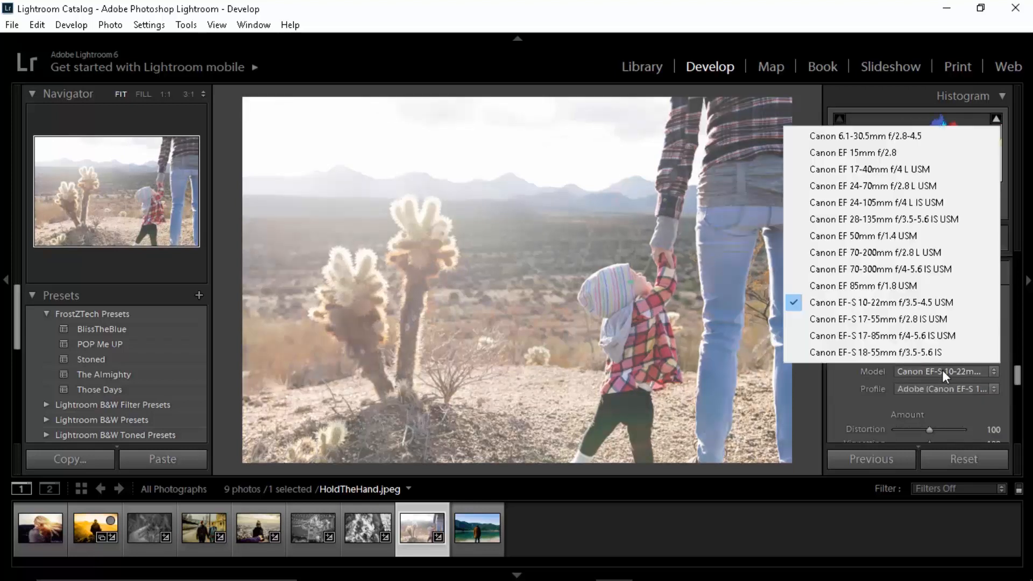
click(907, 241)
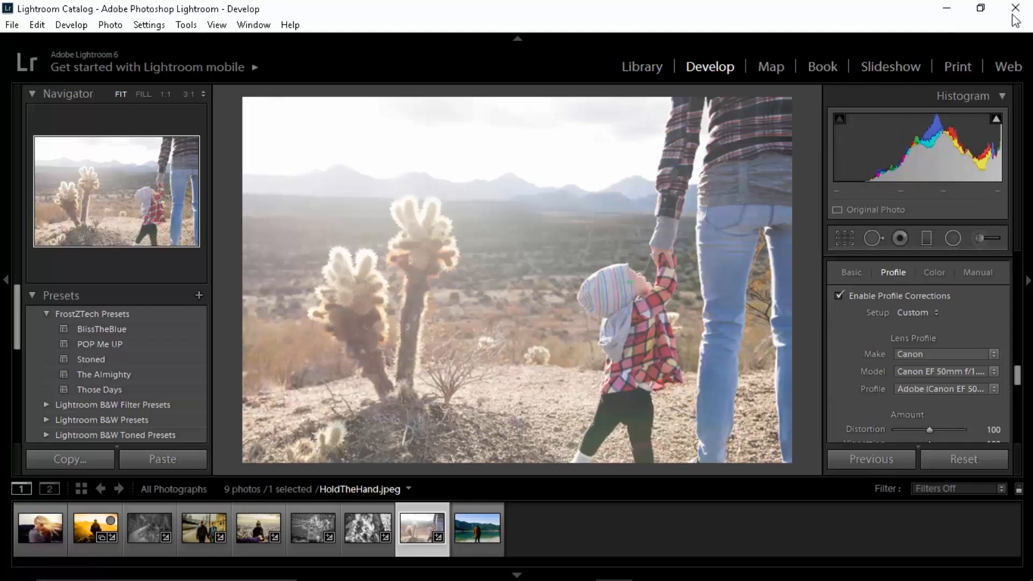
Step: Try the Canon EF 85mm f/1.8 USM lens profile, and switch back to the Canon EF 50mm f/1.4 USM
click(967, 370)
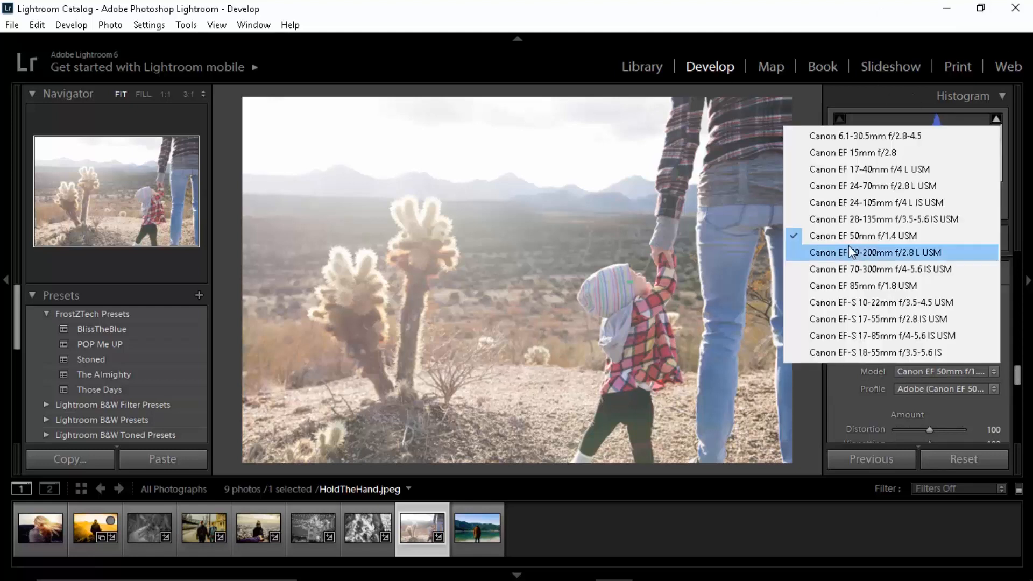
click(867, 238)
click(963, 390)
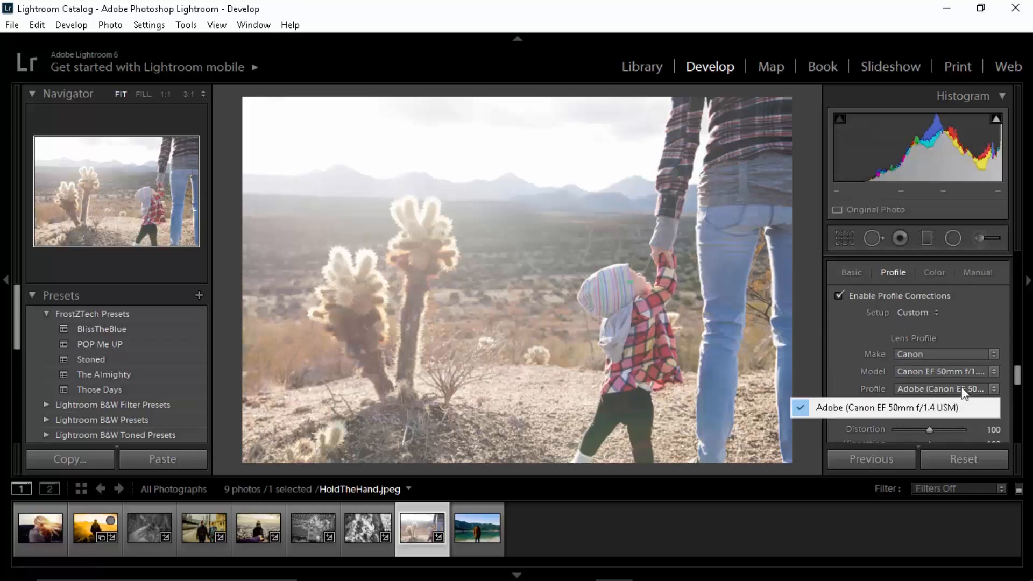
click(957, 373)
click(905, 289)
click(932, 373)
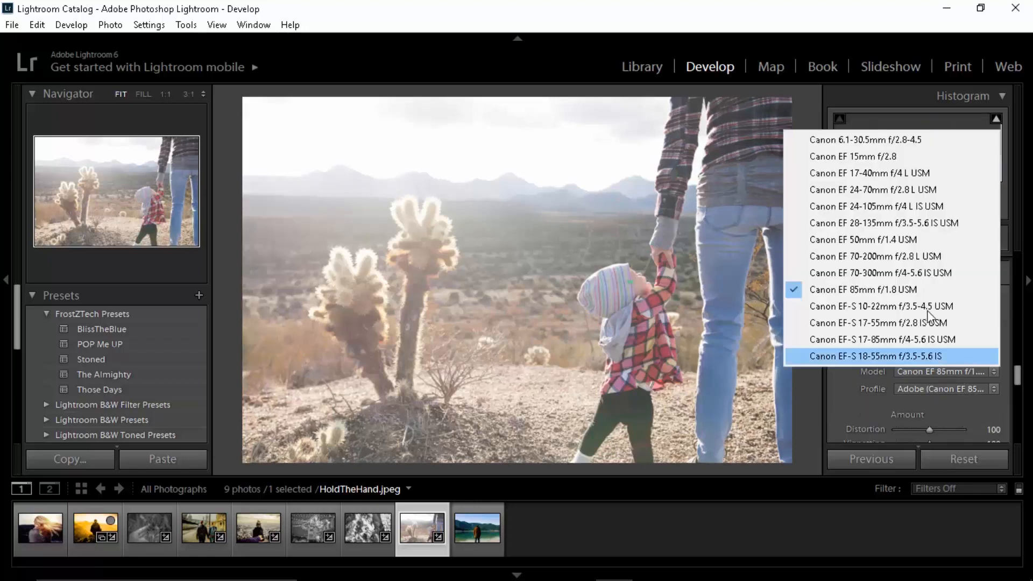
click(906, 243)
click(957, 355)
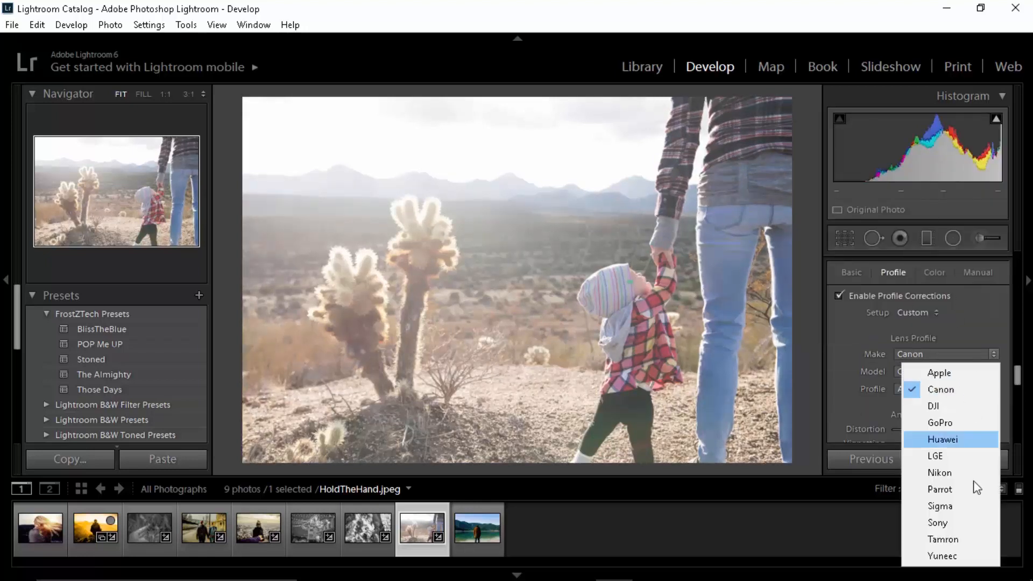
click(841, 362)
scroll(882, 336, down, 3)
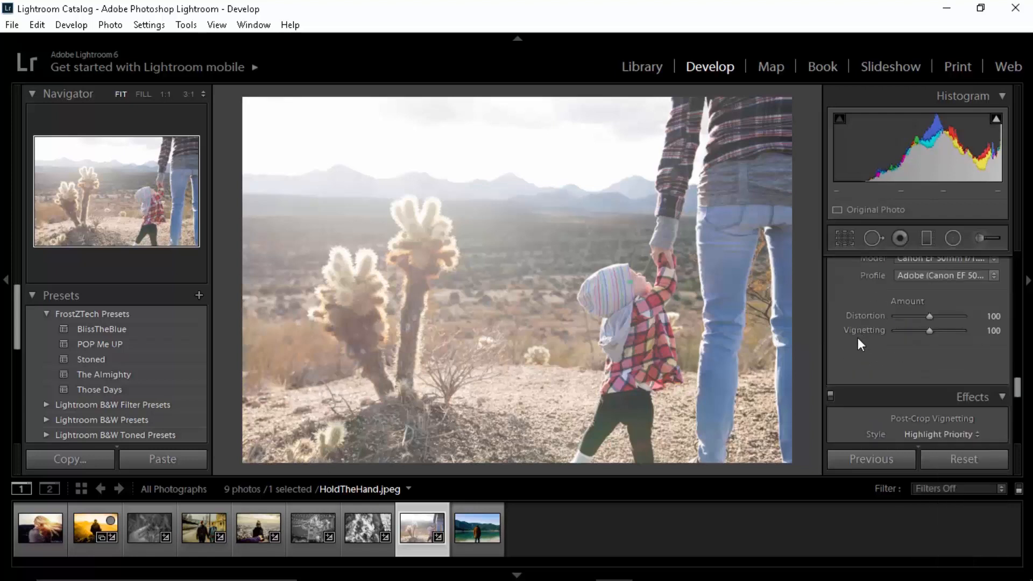
scroll(860, 348, up, 2)
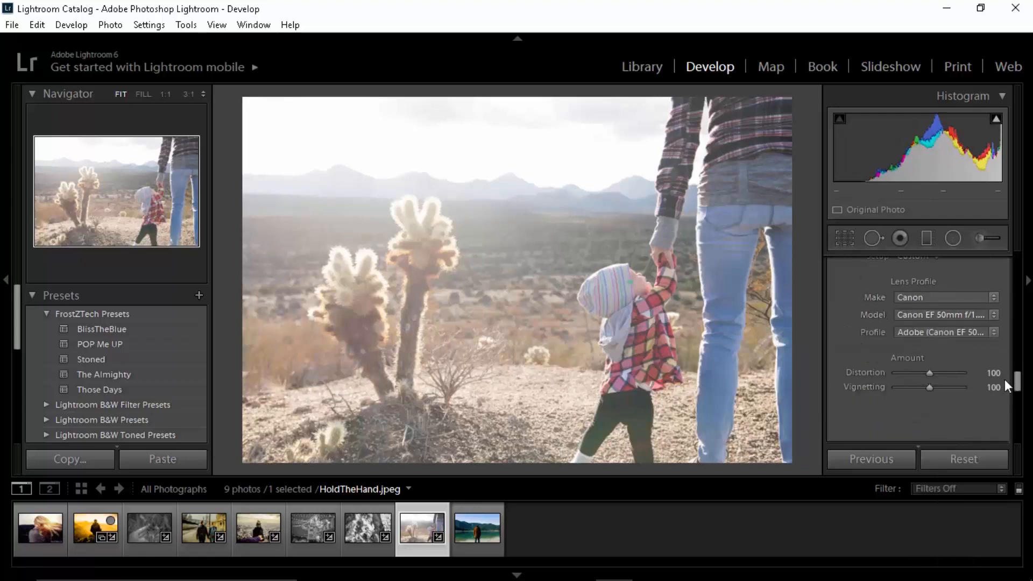
Step: Try cooling the photo's white balance to a temperature of -14, and set the temperature back to 0
drag(1017, 384, 1007, 257)
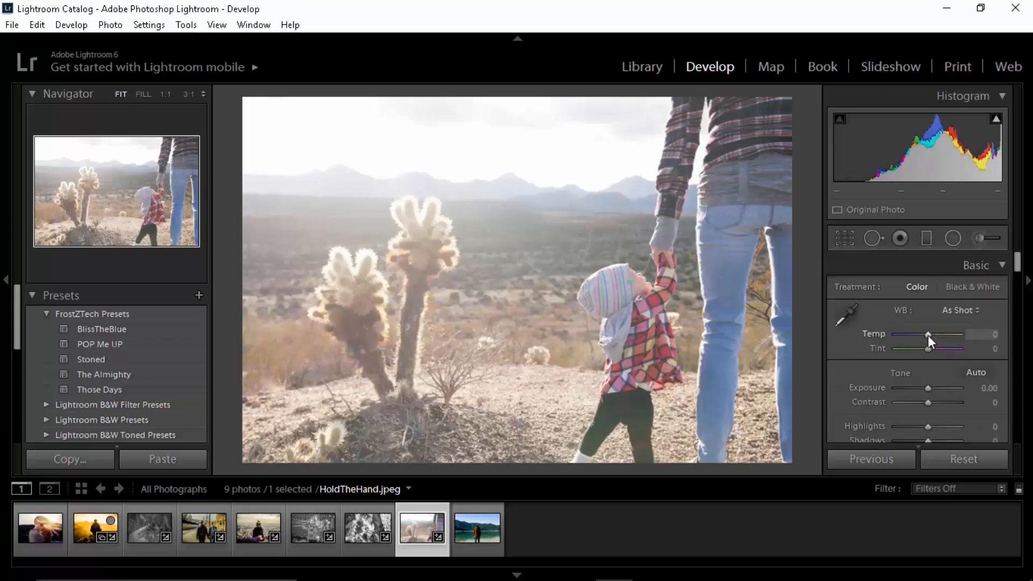
click(474, 314)
click(621, 240)
drag(931, 334, 926, 335)
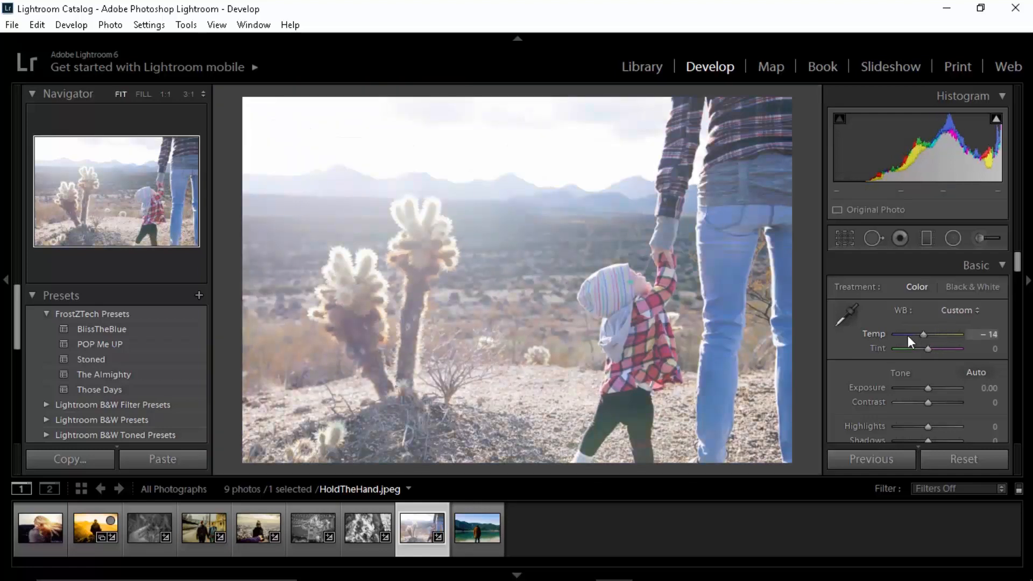
click(532, 284)
click(587, 278)
click(991, 335)
text(0)
key(Return)
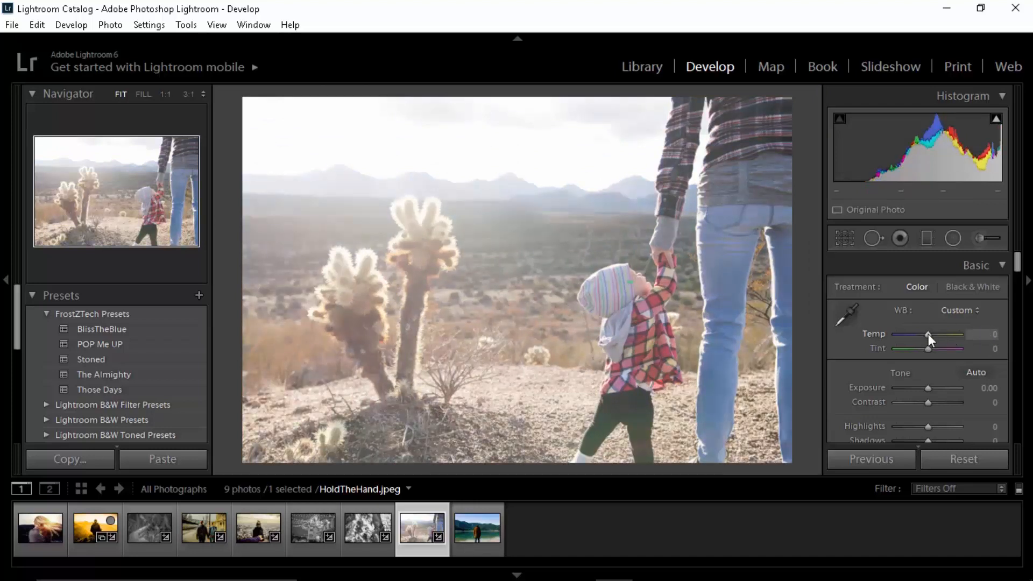
Step: Try warming the photo's white balance with temperatures of 25 and 28
drag(929, 333, 933, 334)
click(988, 335)
text(25)
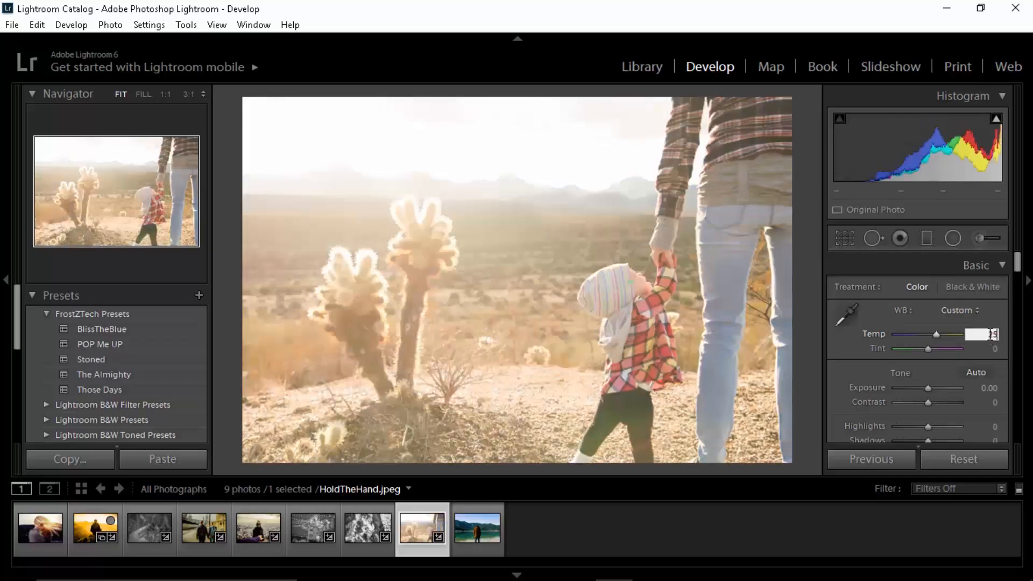
text(32)
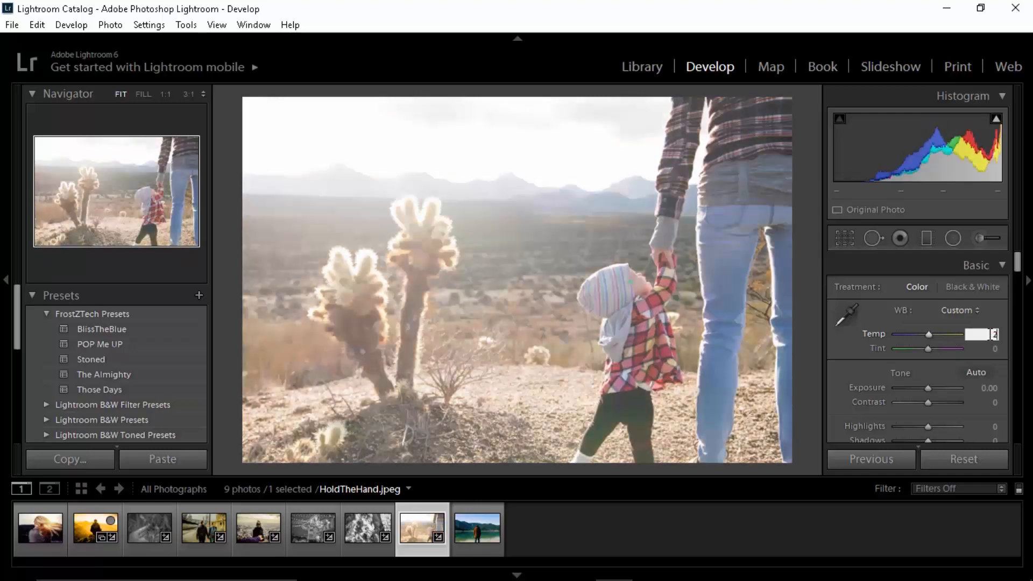
key(BackSpace)
key(BackSpace)
text(25)
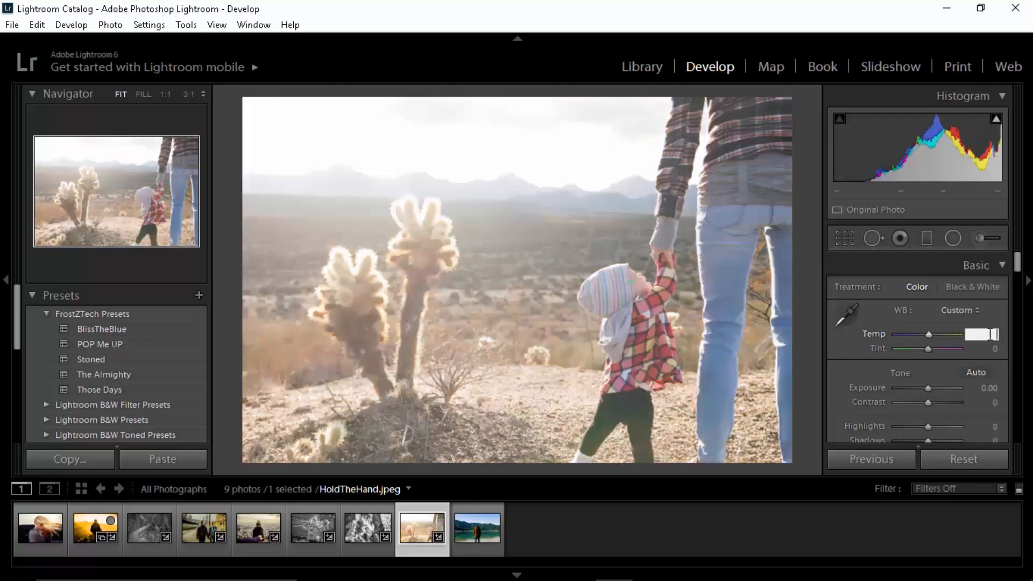
key(BackSpace)
text(8)
key(Return)
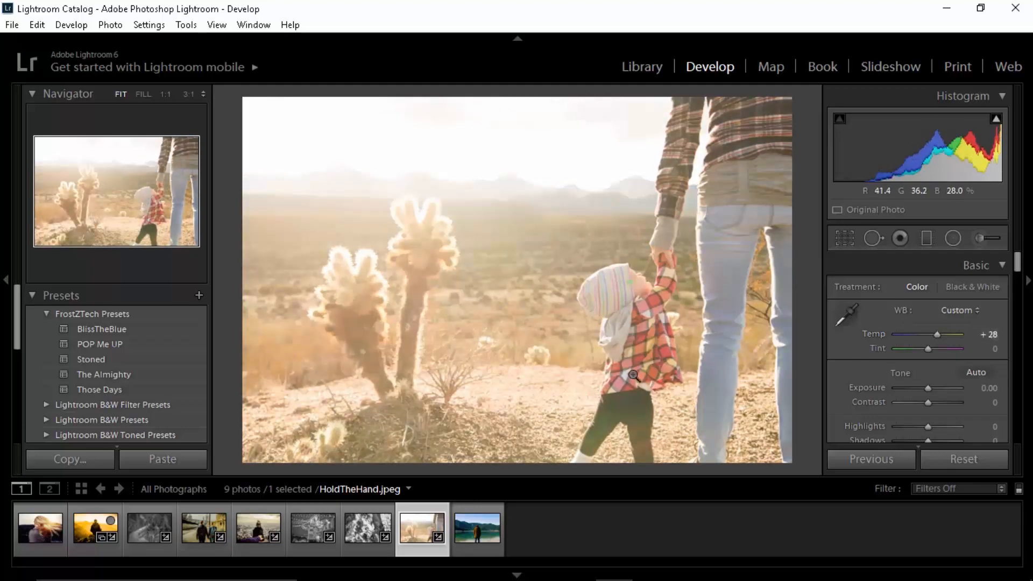
Step: Set the white balance temperature to 25 and check the sky and mountains up close
click(991, 337)
text(25)
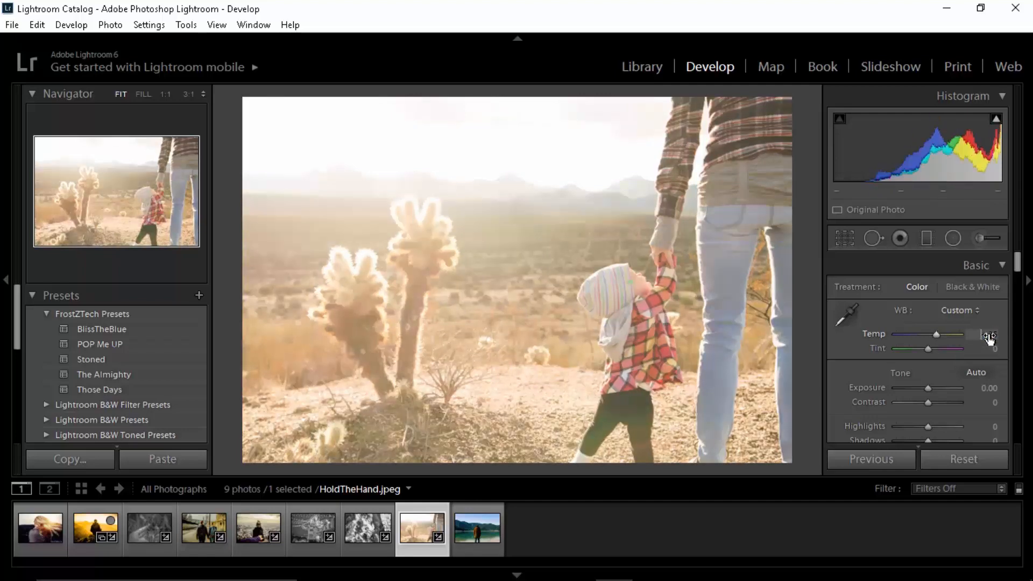
key(Return)
click(561, 243)
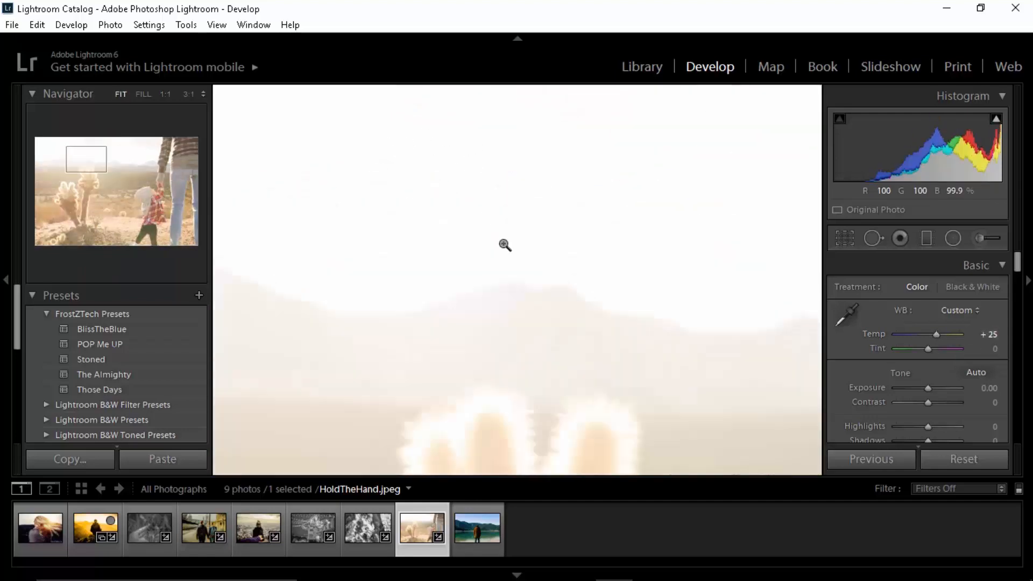
click(506, 245)
Step: Try a white balance tint of -29, and set the tint to 12
drag(926, 353, 917, 350)
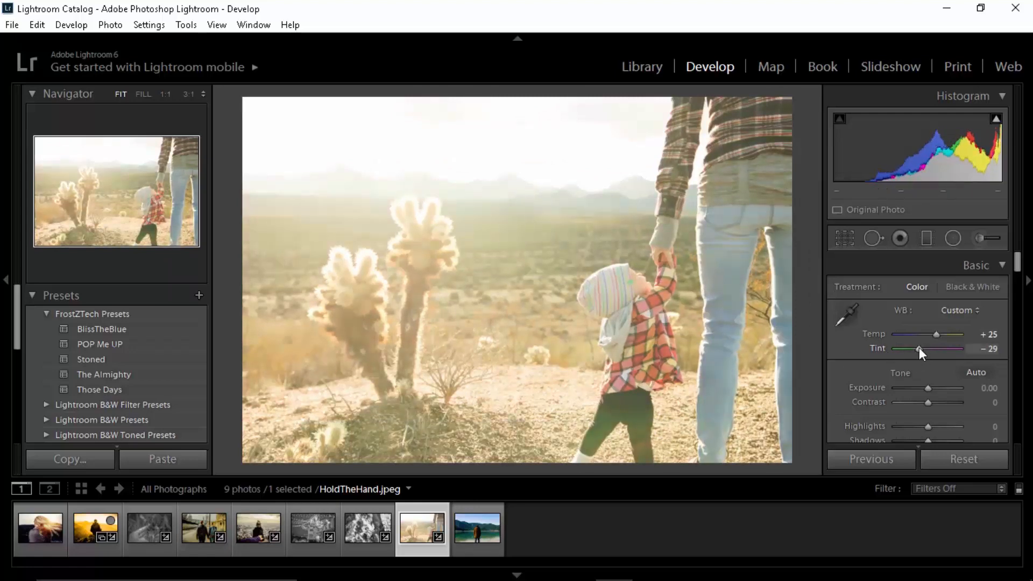
drag(919, 348, 932, 349)
click(991, 350)
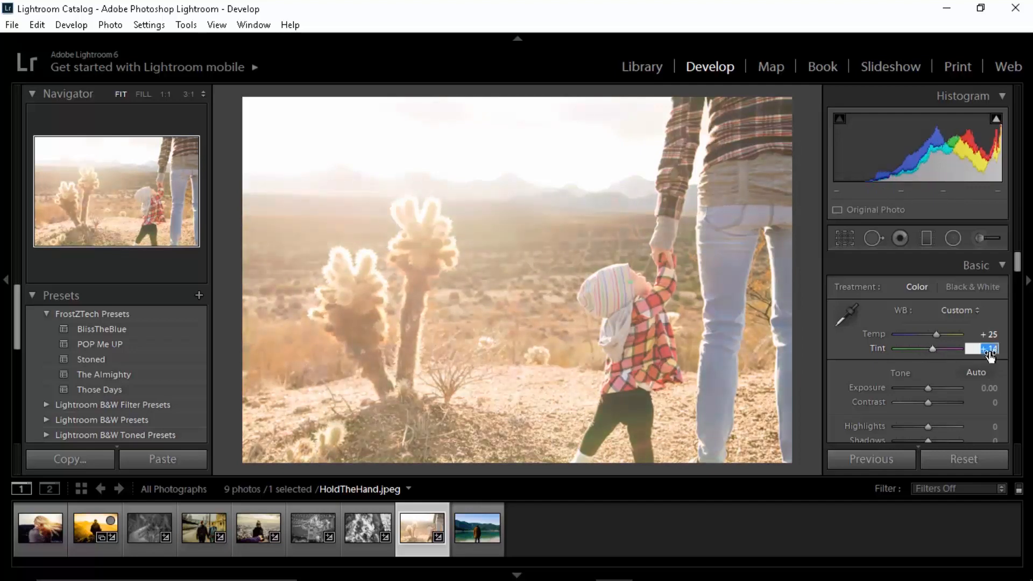
text(12)
key(Return)
Step: Try raising the exposure to 0.60 and preview the highlight clipping
scroll(855, 339, down, 1)
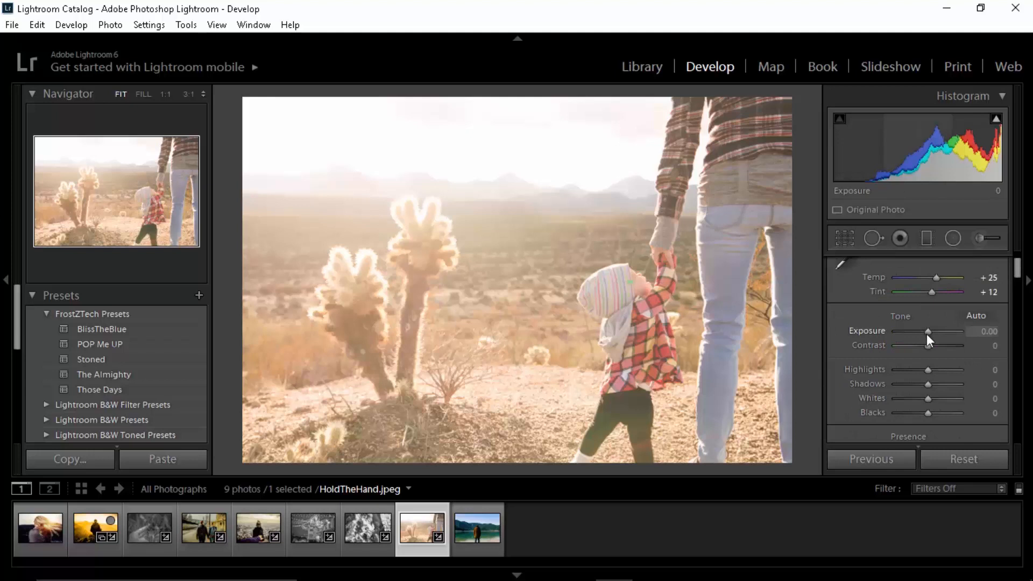
drag(927, 333, 931, 334)
click(996, 119)
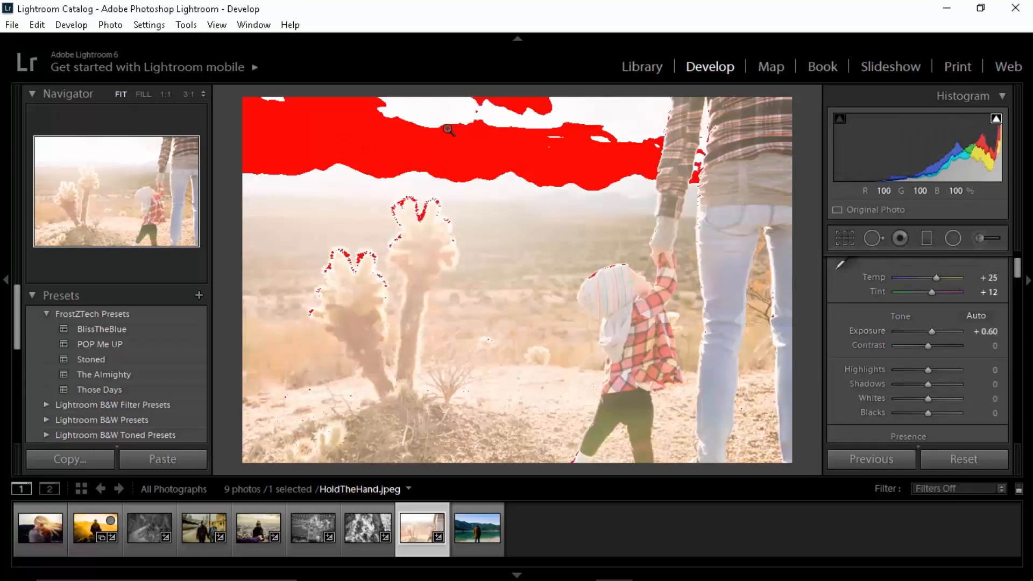
click(996, 118)
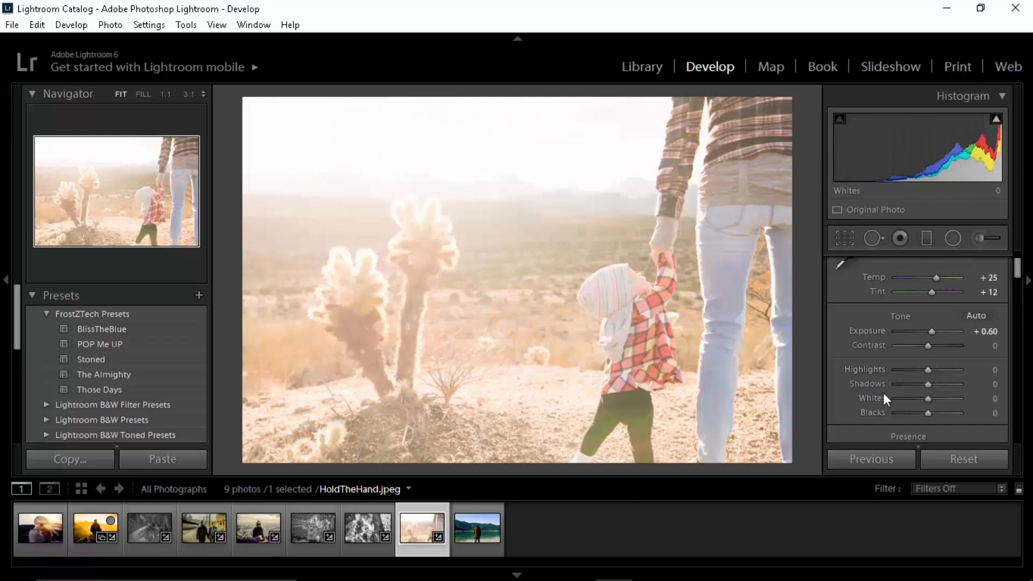
Step: Try lowering the exposure with values of -0.12, -0.50 and -1
click(927, 332)
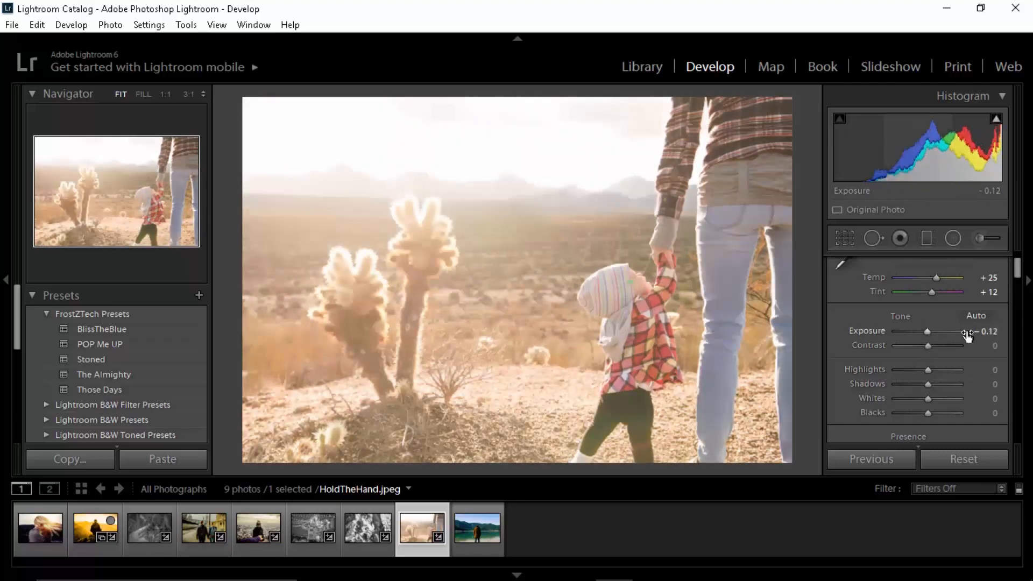
click(968, 335)
text(-0.0)
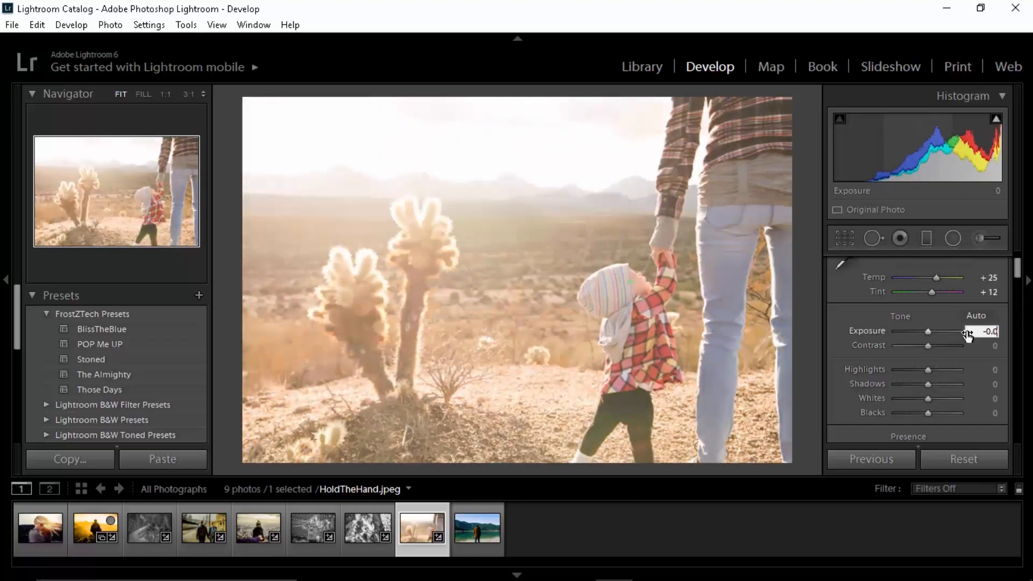
key(Return)
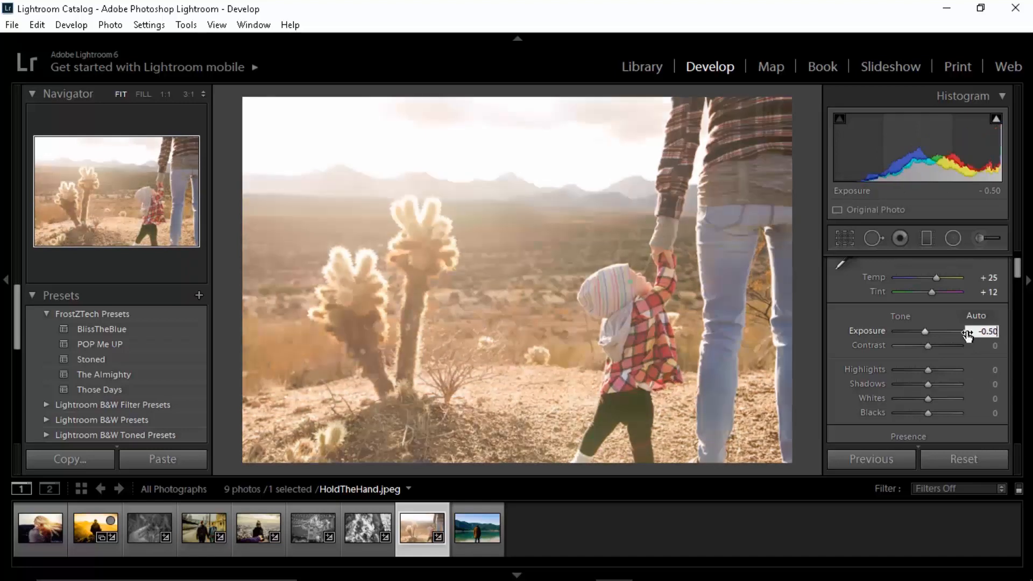
key(BackSpace)
key(BackSpace)
text(20)
key(BackSpace)
key(BackSpace)
text(50)
key(BackSpace)
key(BackSpace)
key(BackSpace)
key(BackSpace)
text(1)
key(Return)
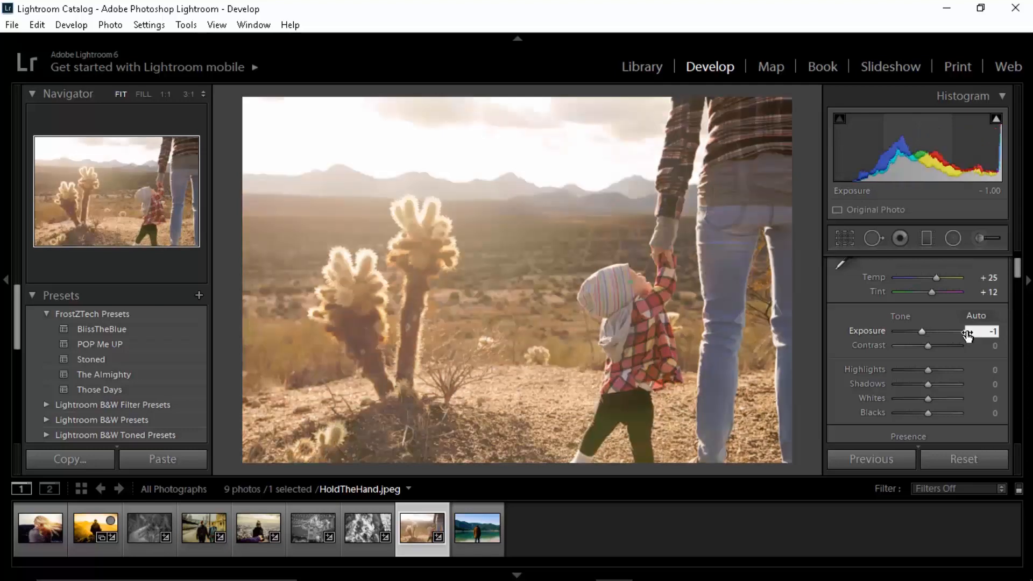
Step: Try an exposure of -0.25, and set the exposure to -0.50
text(- 0.25)
key(Return)
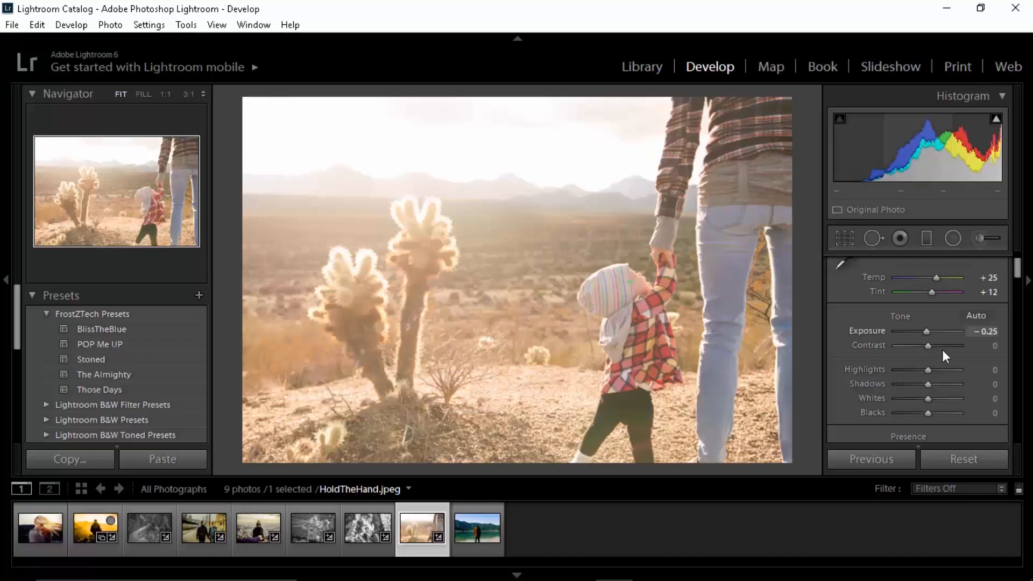
click(988, 332)
text(- 0.5)
key(Return)
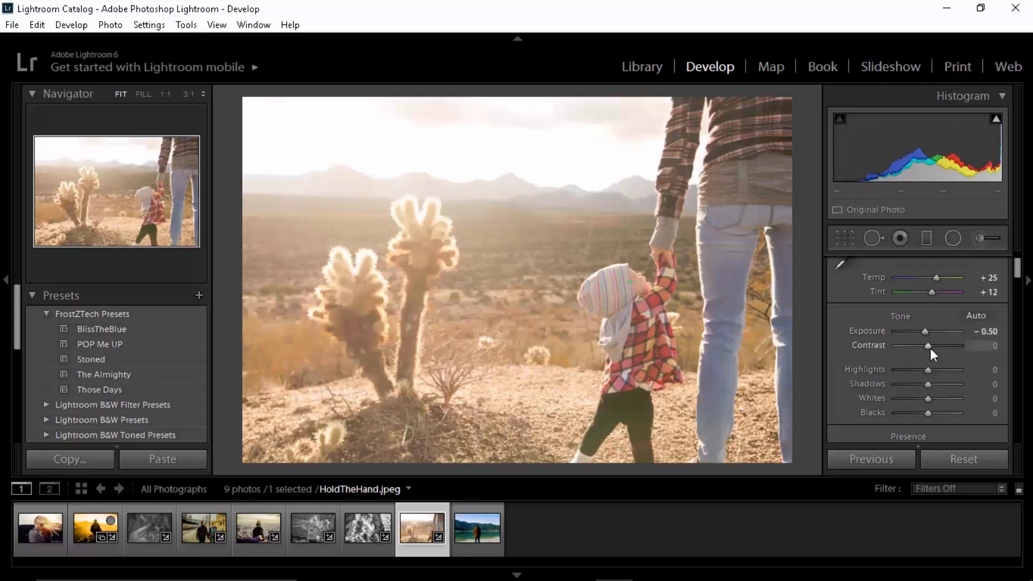
Step: Try a contrast of -76, and raise the contrast to 20
drag(932, 349, 907, 349)
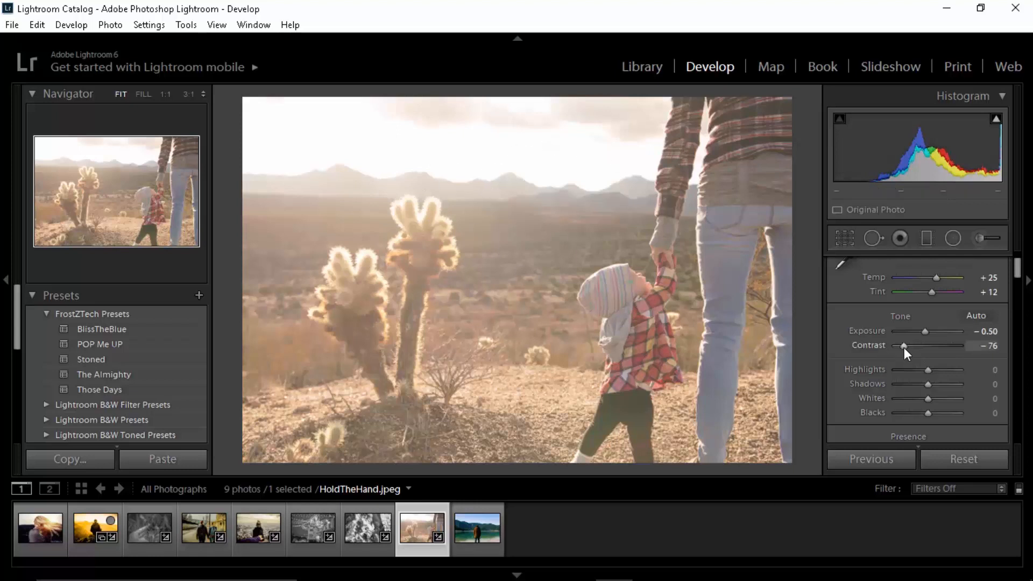
drag(904, 348, 932, 346)
click(989, 347)
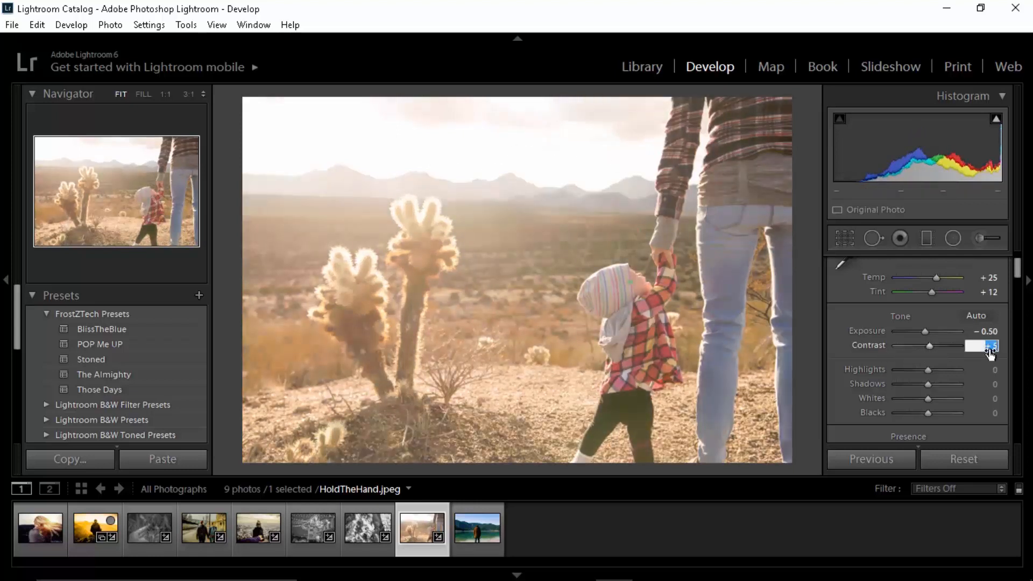
text(20)
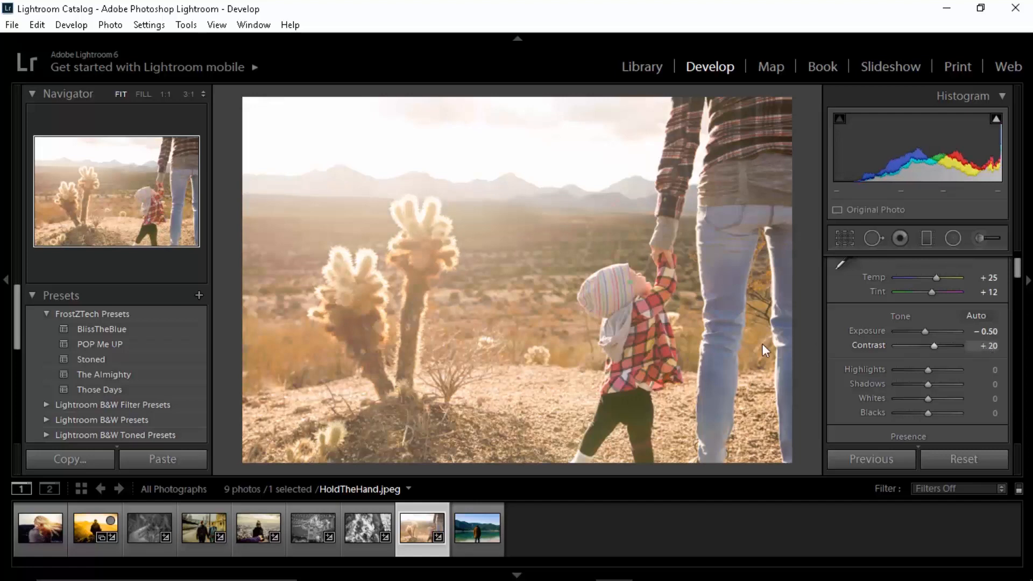
key(Return)
Step: Inspect the photo's ground area up close and set the contrast to 30
click(523, 389)
click(562, 323)
click(993, 349)
text(30)
key(Return)
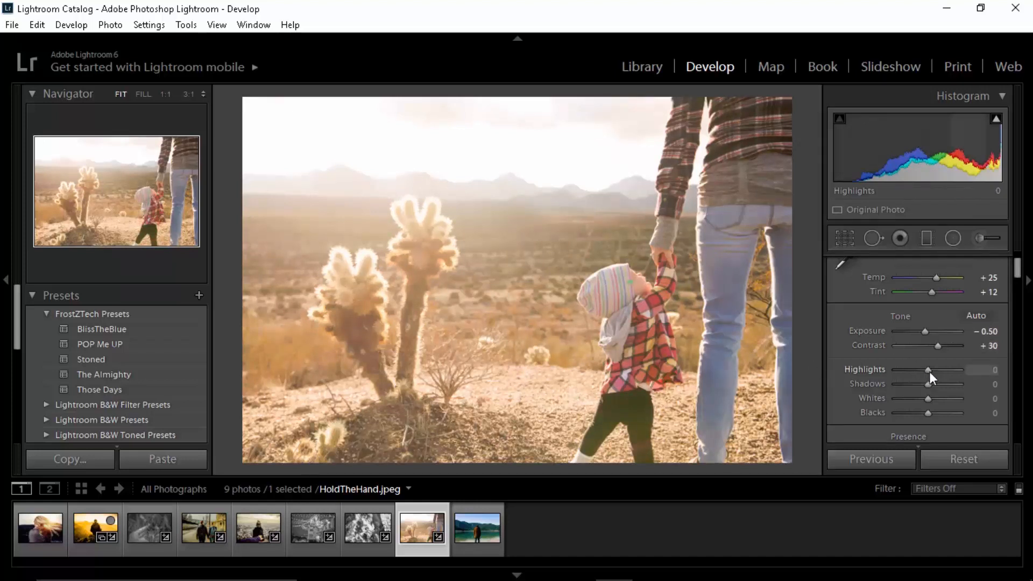
Step: Try highlights at 100 while checking the sky for clipping, and set the highlights to -100
drag(928, 372, 999, 367)
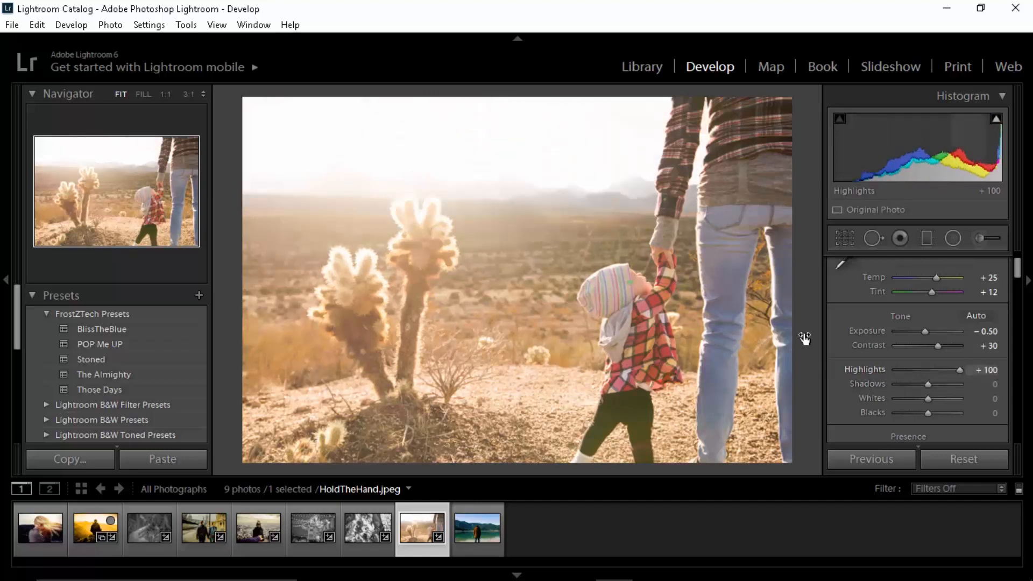
click(398, 146)
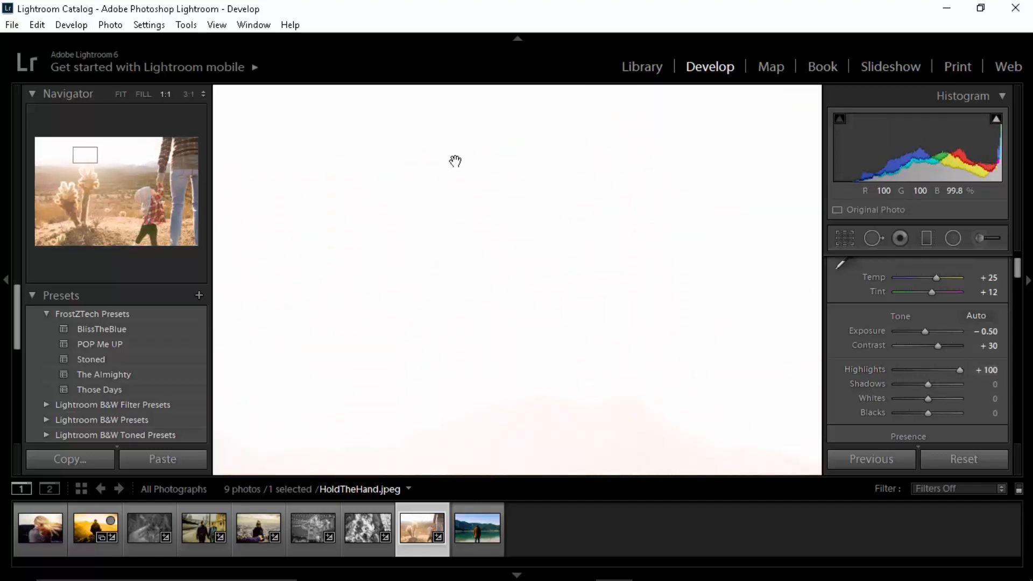
click(454, 161)
mouse_move(996, 121)
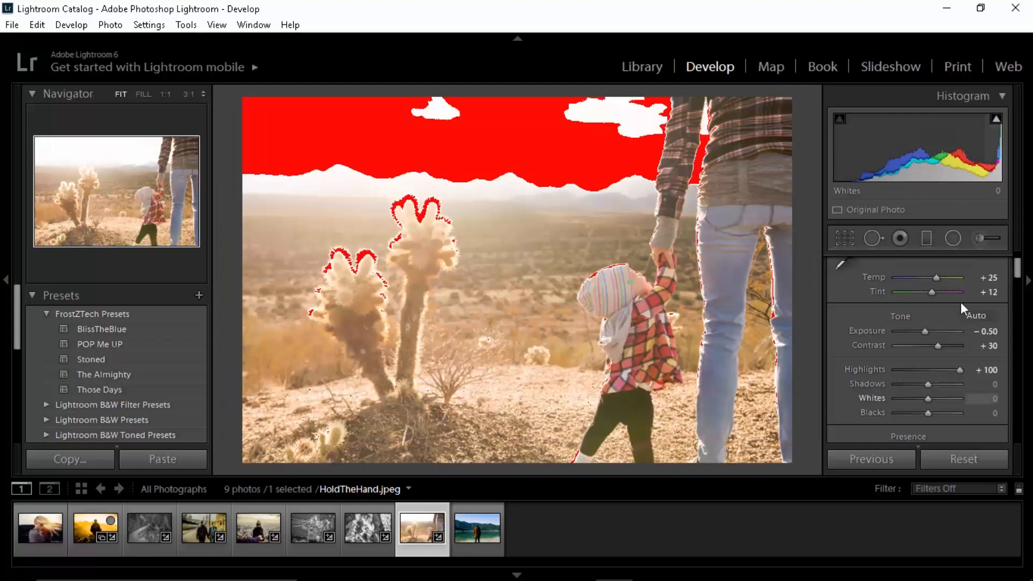
drag(961, 371, 844, 370)
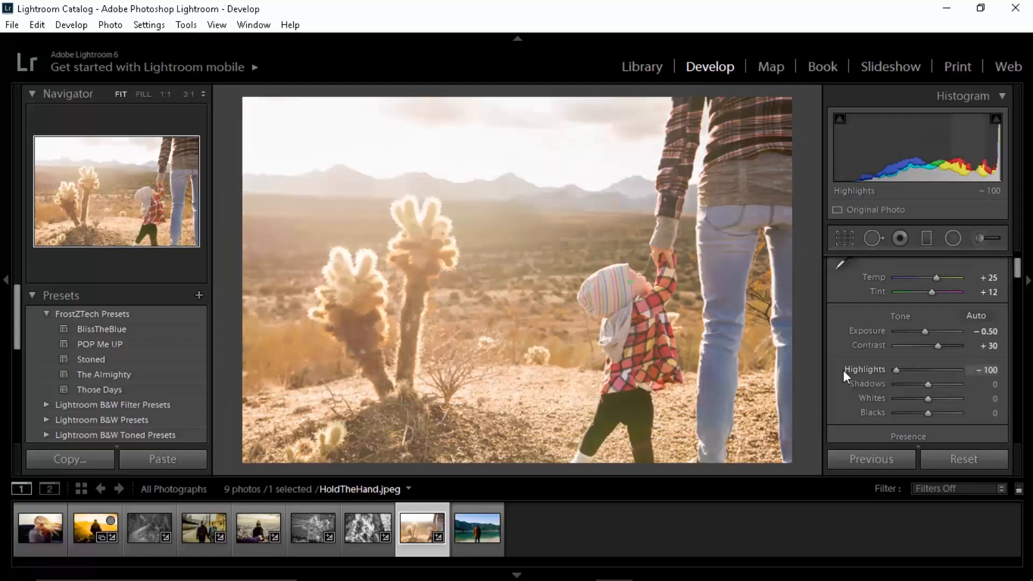
click(997, 122)
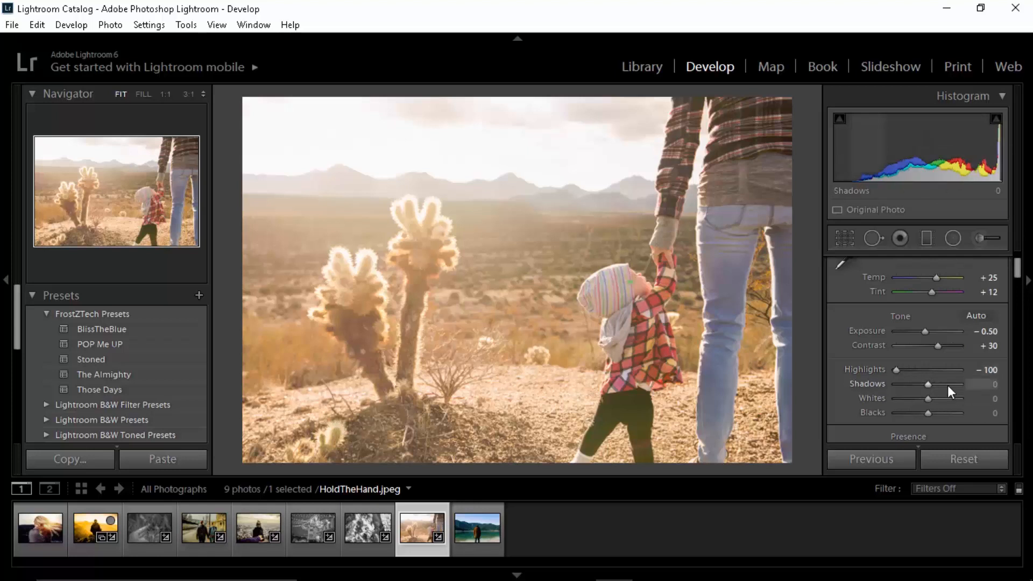
Step: Set the shadows, whites and blacks to 25 each, and compare the photo with its unedited version
drag(927, 385, 939, 386)
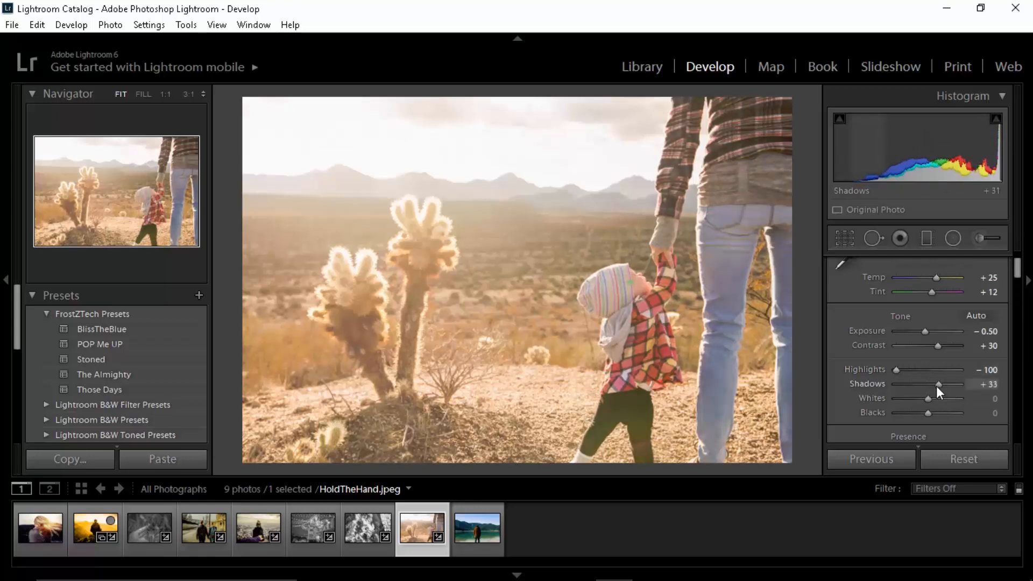
click(986, 384)
text(25)
key(Tab)
text(25)
key(Tab)
text(25)
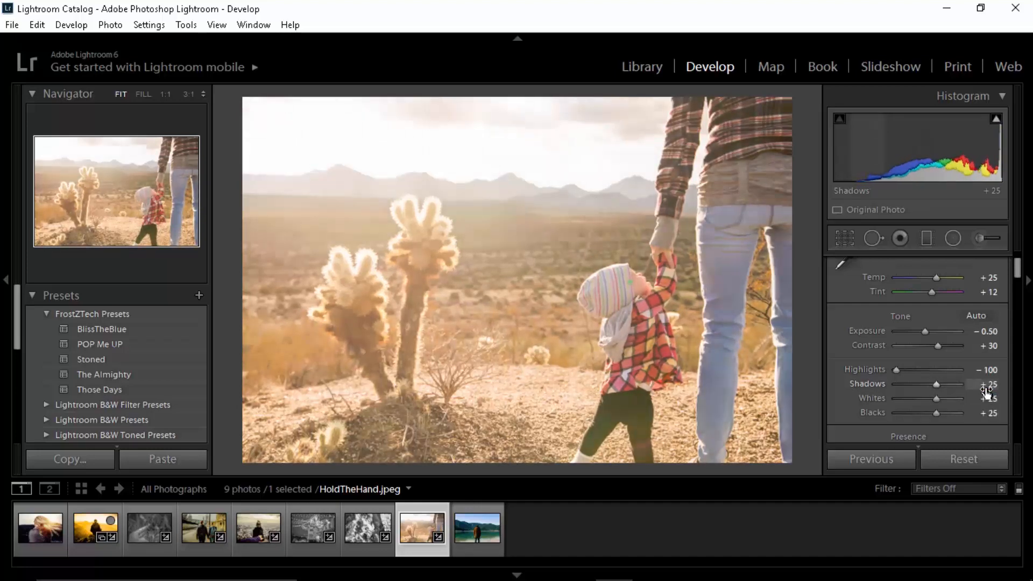
key(Return)
key(backslash)
key(backslash)
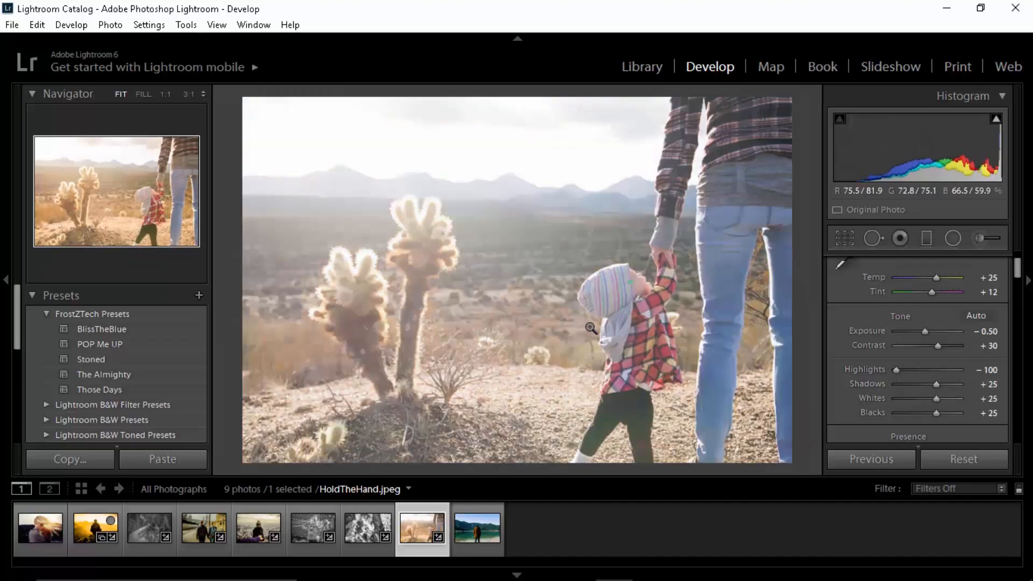
key(backslash)
key(backslash)
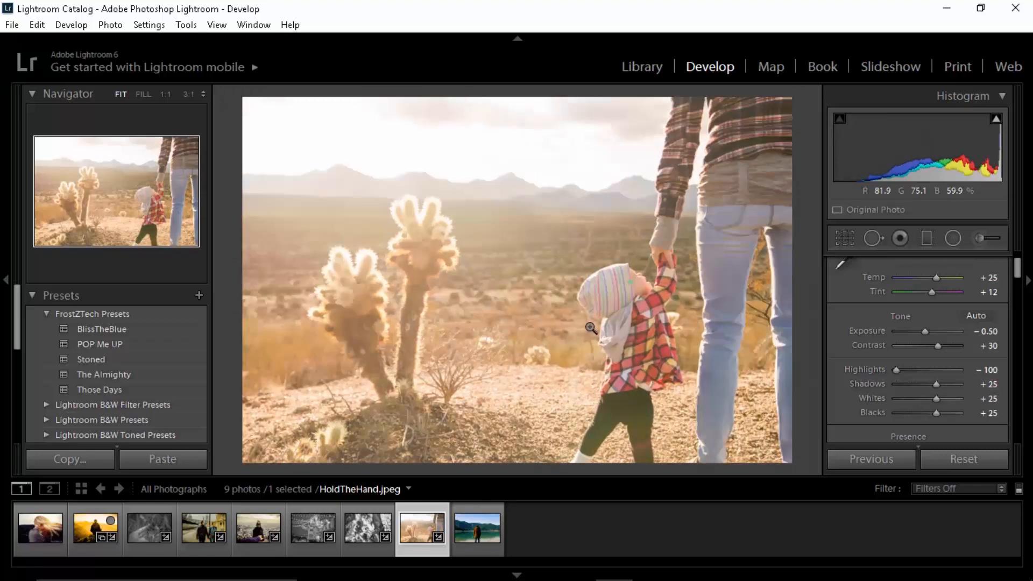
Step: Set the photo's clarity to 80
scroll(845, 369, down, 3)
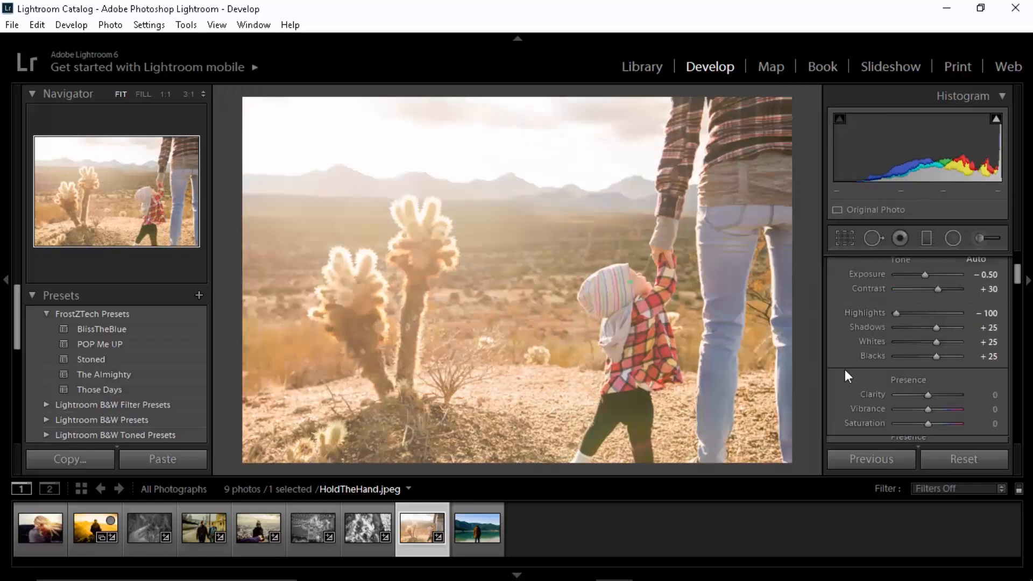
scroll(845, 369, down, 3)
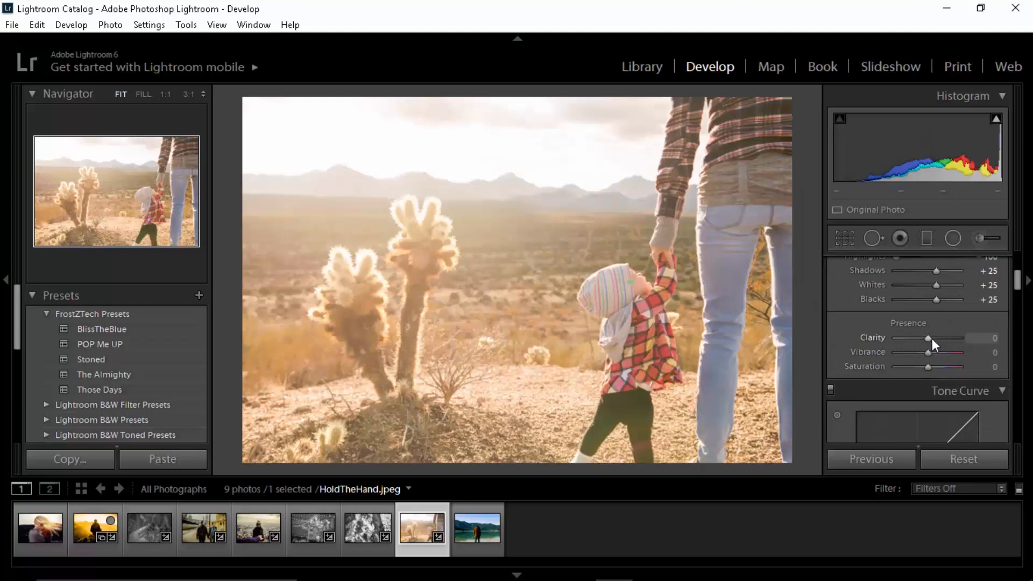
drag(939, 339, 950, 338)
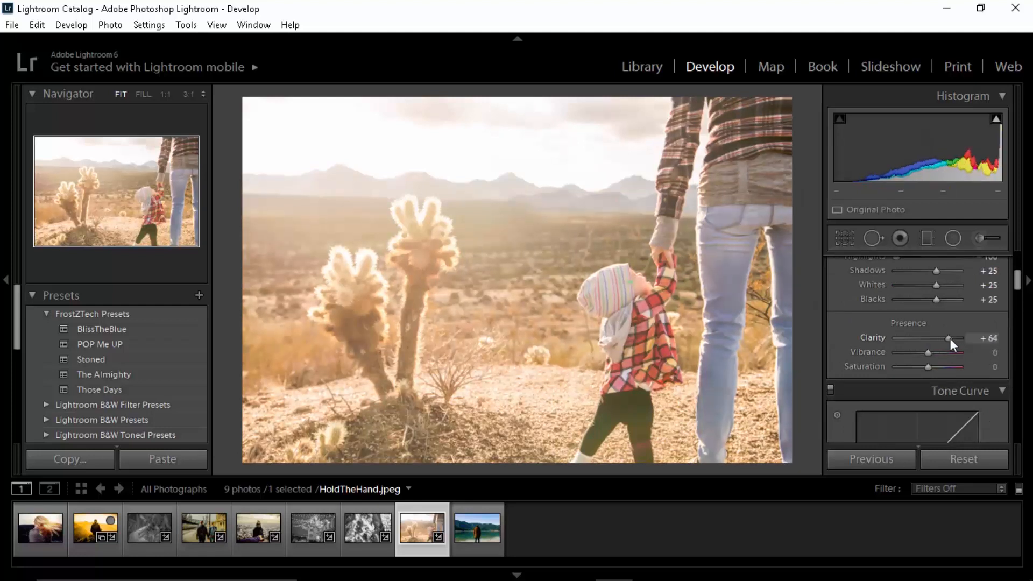
click(980, 338)
text(60)
key(Return)
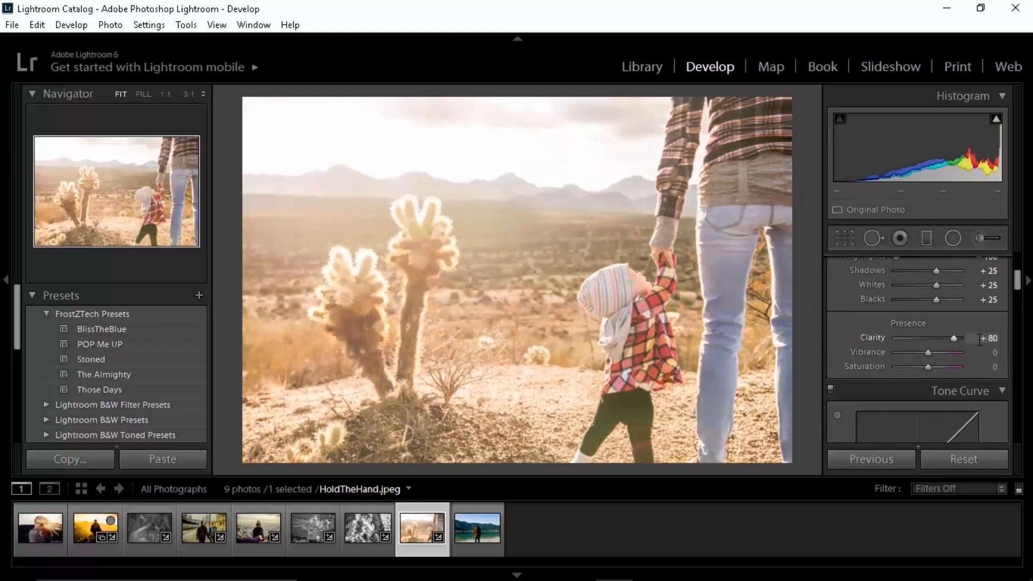
Step: Set the photo's exposure to -0.75
scroll(832, 326, up, 2)
scroll(832, 327, up, 2)
click(985, 388)
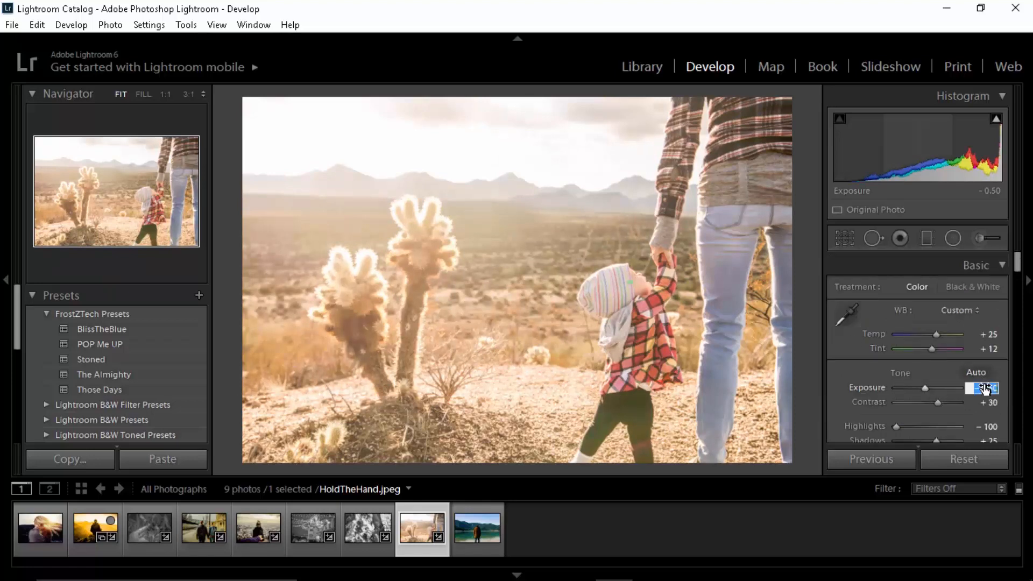
text(-.18)
key(Return)
key(BackSpace)
key(BackSpace)
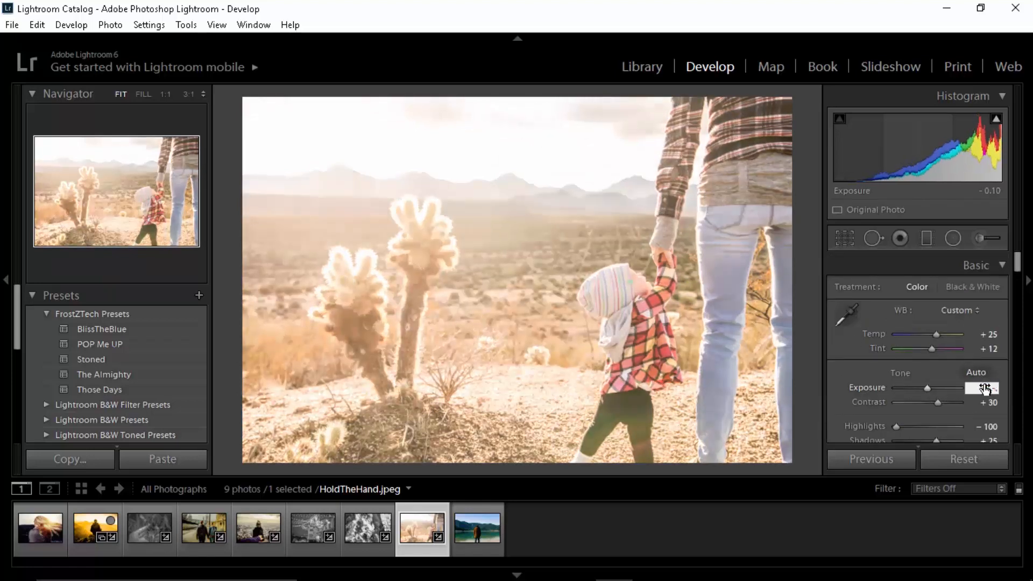
text(75)
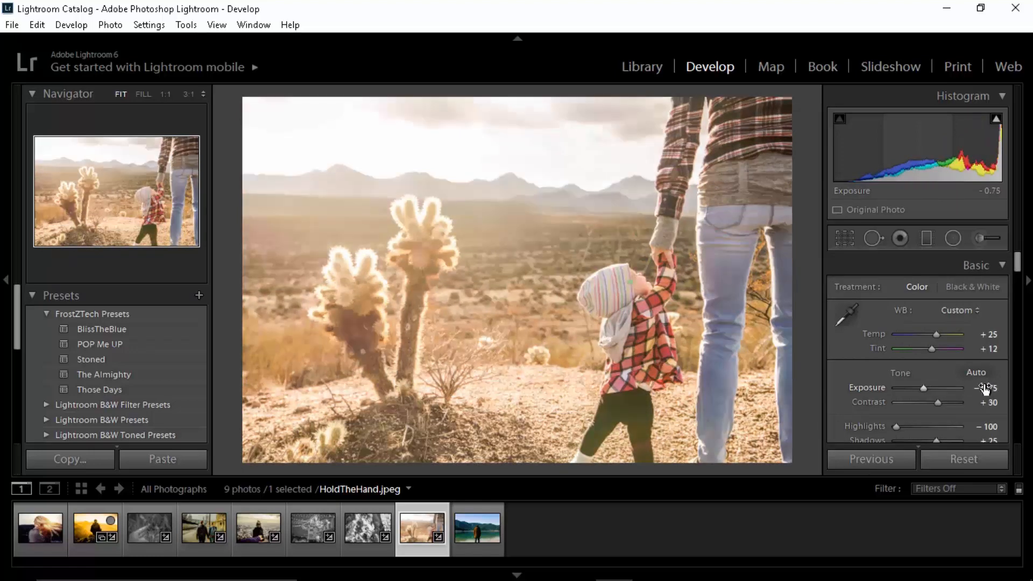
key(Return)
Step: Set the photo's vibrance to +17 and saturation to -12
scroll(835, 359, down, 6)
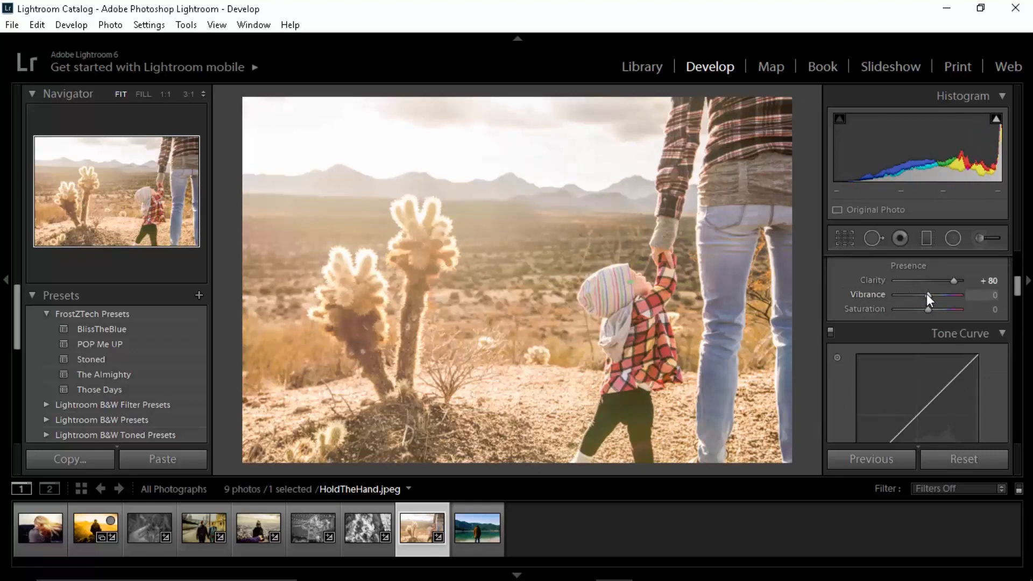
mouse_move(927, 294)
mouse_down()
mouse_move(963, 297)
mouse_move(928, 296)
mouse_move(921, 309)
mouse_up()
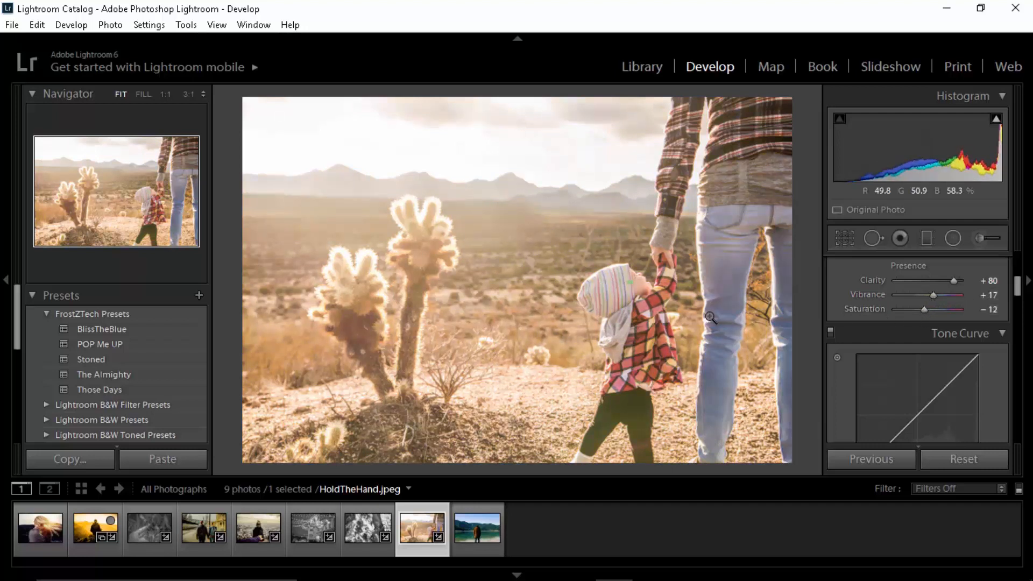
Step: Shape the tone curve with highlights at +13, lights at -34, darks at -18 and shadows at -16
scroll(830, 351, down, 2)
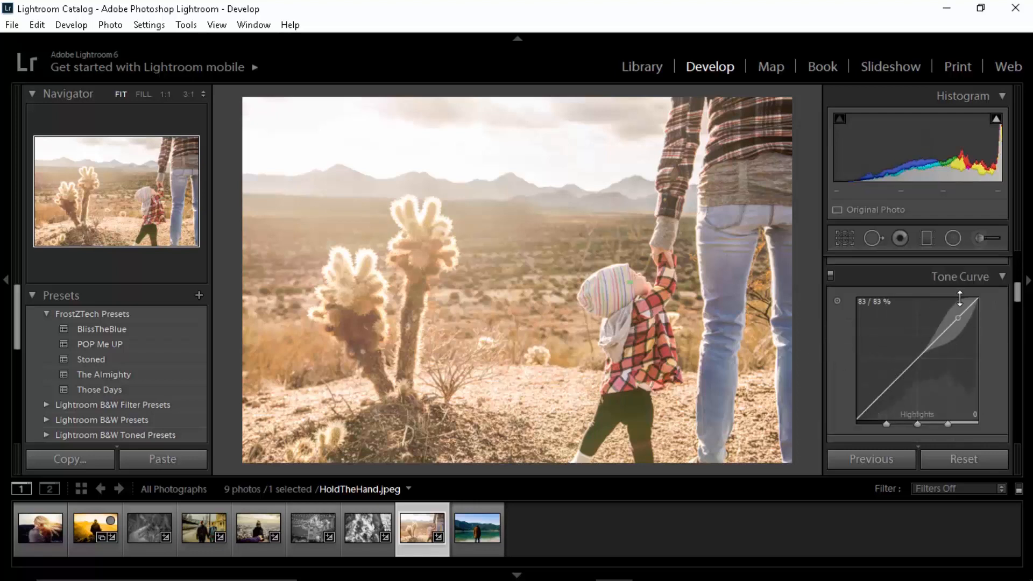
drag(962, 313, 911, 371)
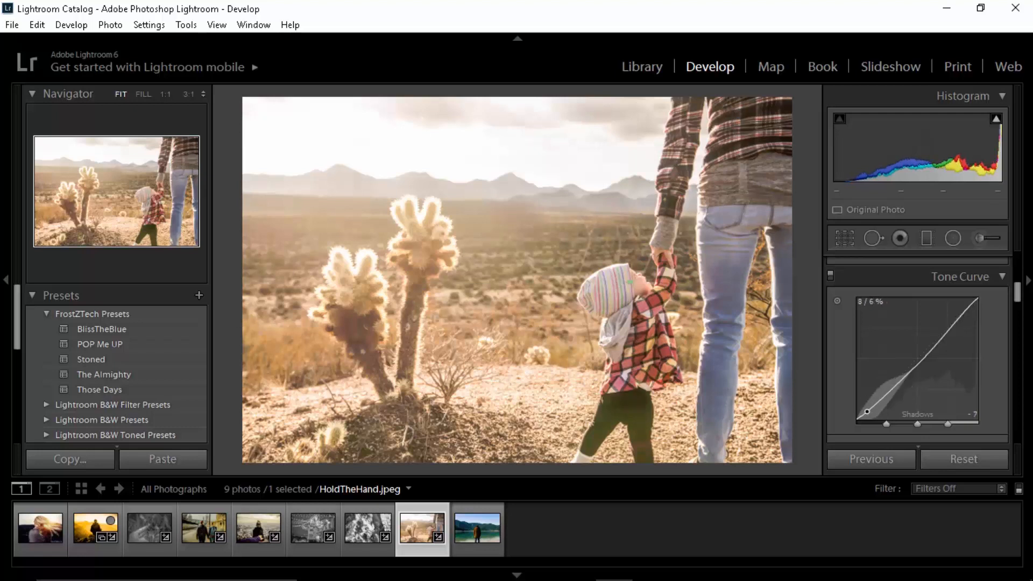
drag(867, 412, 929, 357)
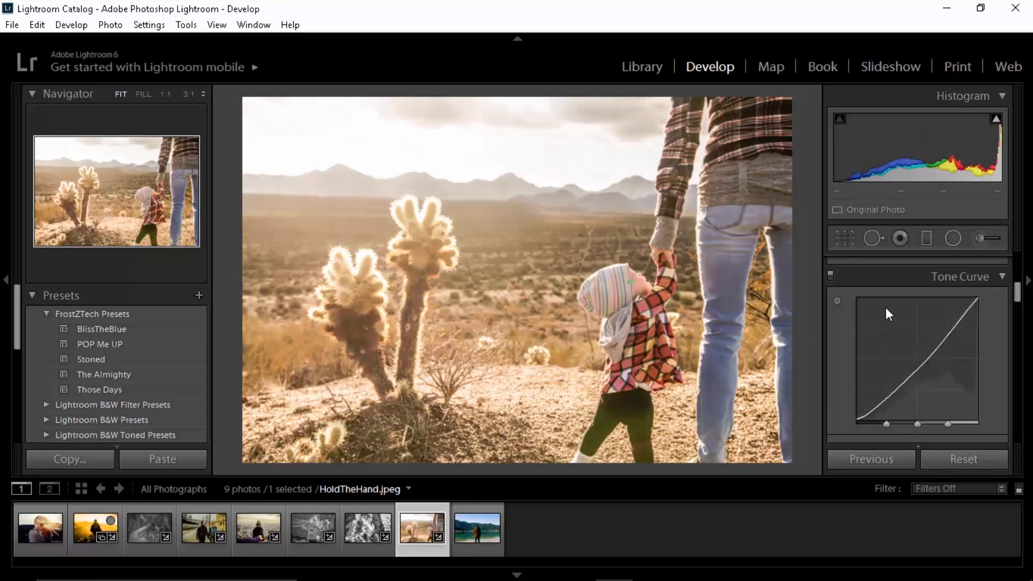
scroll(888, 312, down, 2)
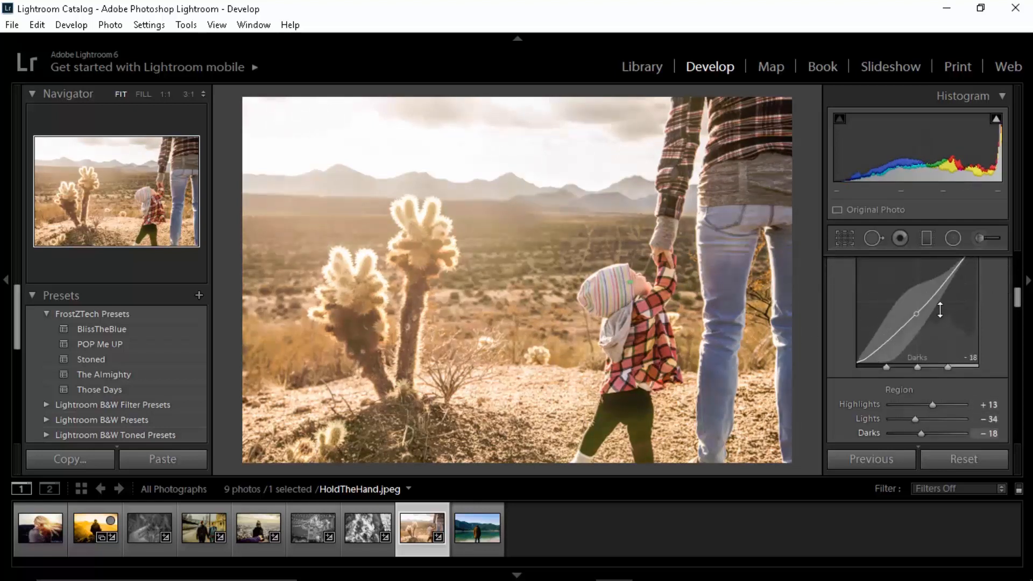
Step: Inspect the plaid sleeve up close and shift the HSL hues to +16 for red, -4 for orange and -18 for yellow
scroll(842, 359, down, 3)
scroll(841, 349, down, 1)
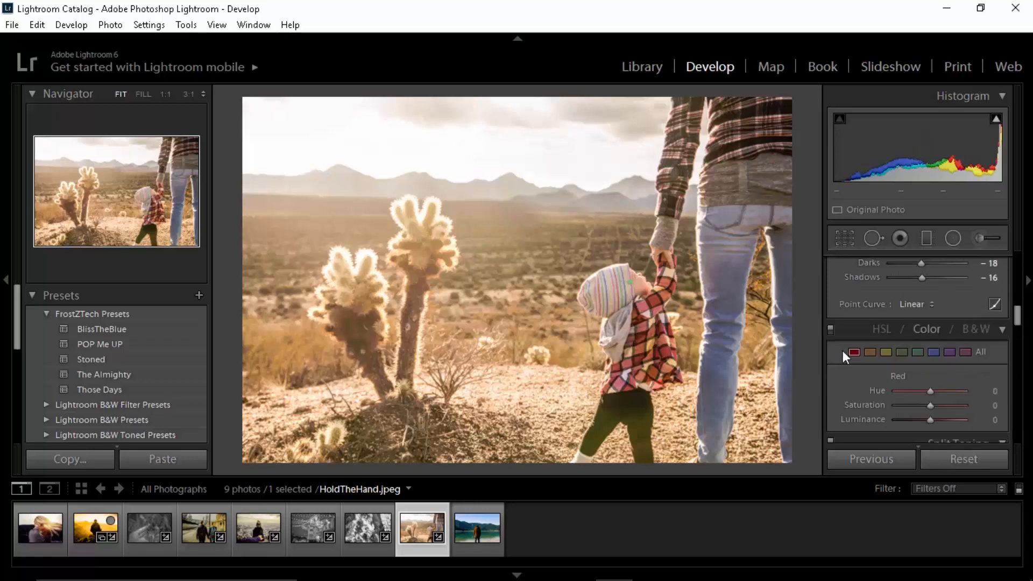
scroll(872, 357, down, 1)
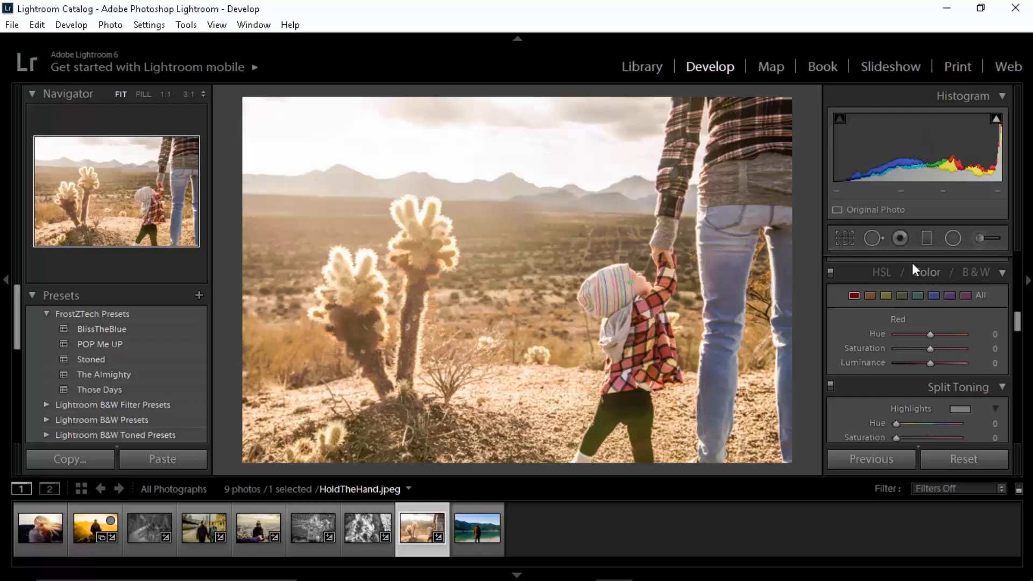
click(879, 268)
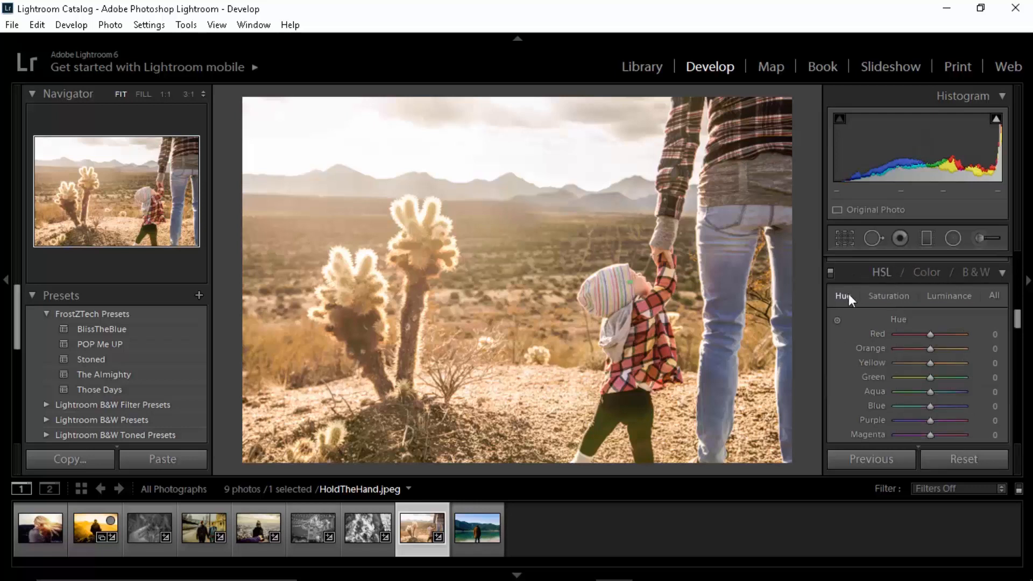
scroll(883, 323, down, 2)
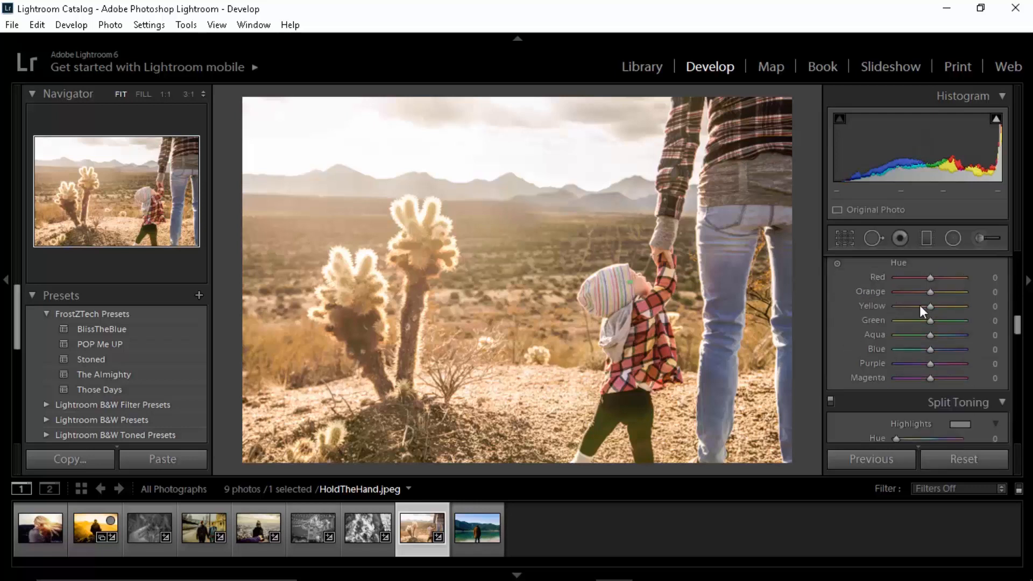
scroll(861, 326, up, 2)
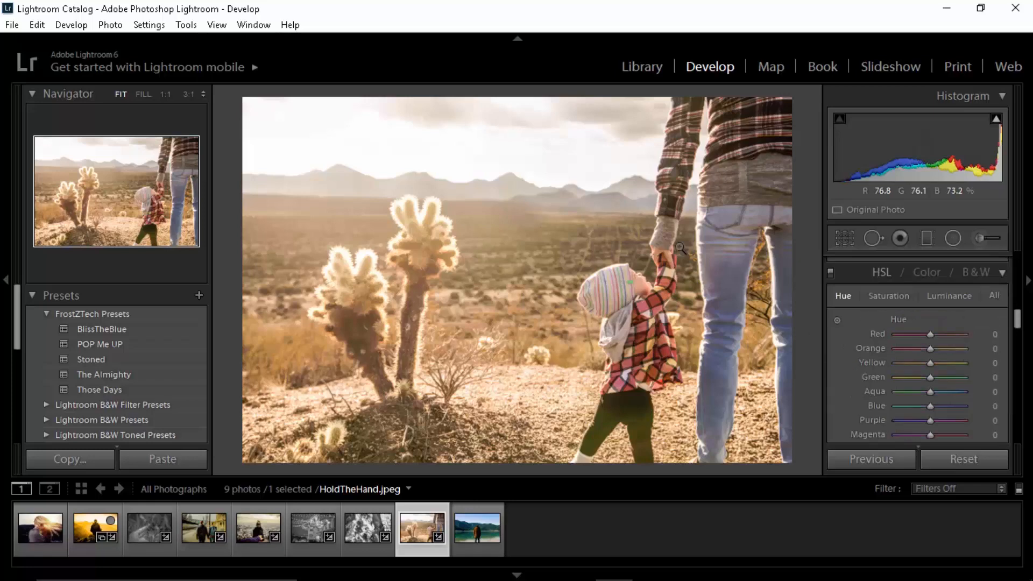
click(685, 120)
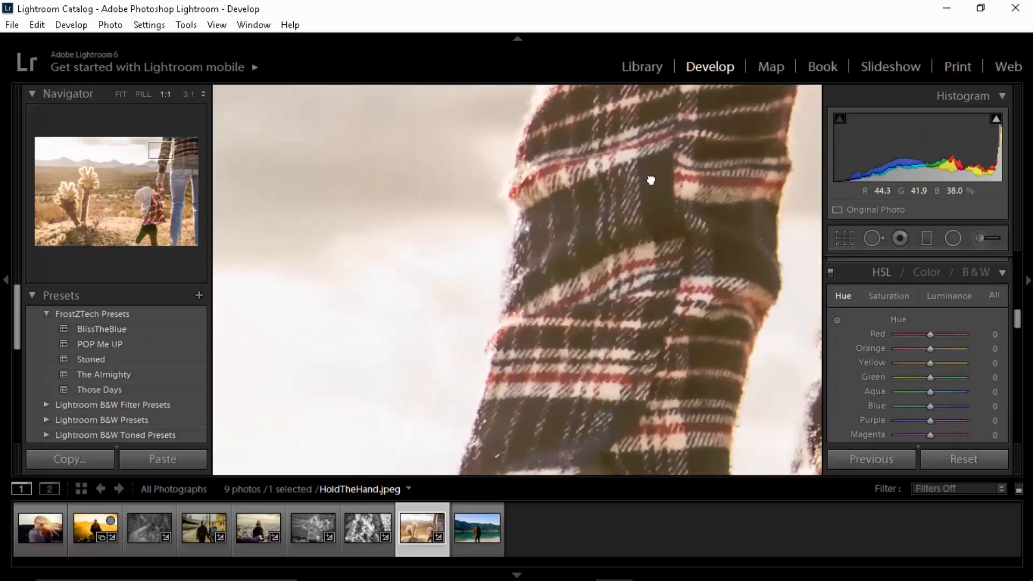
click(653, 178)
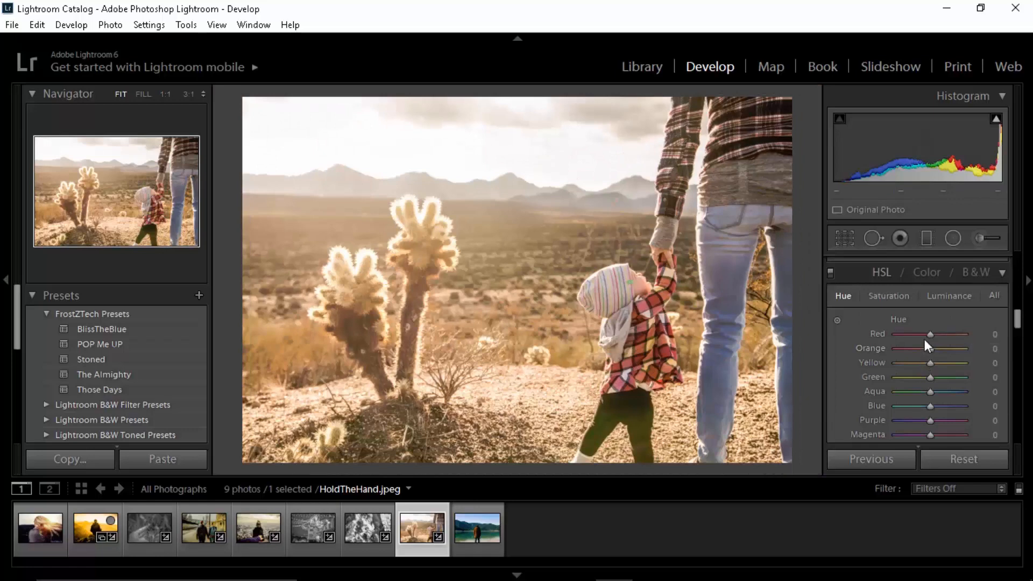
mouse_move(932, 335)
mouse_down()
mouse_move(945, 335)
mouse_move(948, 349)
mouse_move(926, 350)
mouse_move(923, 366)
mouse_move(938, 338)
mouse_move(928, 348)
mouse_up()
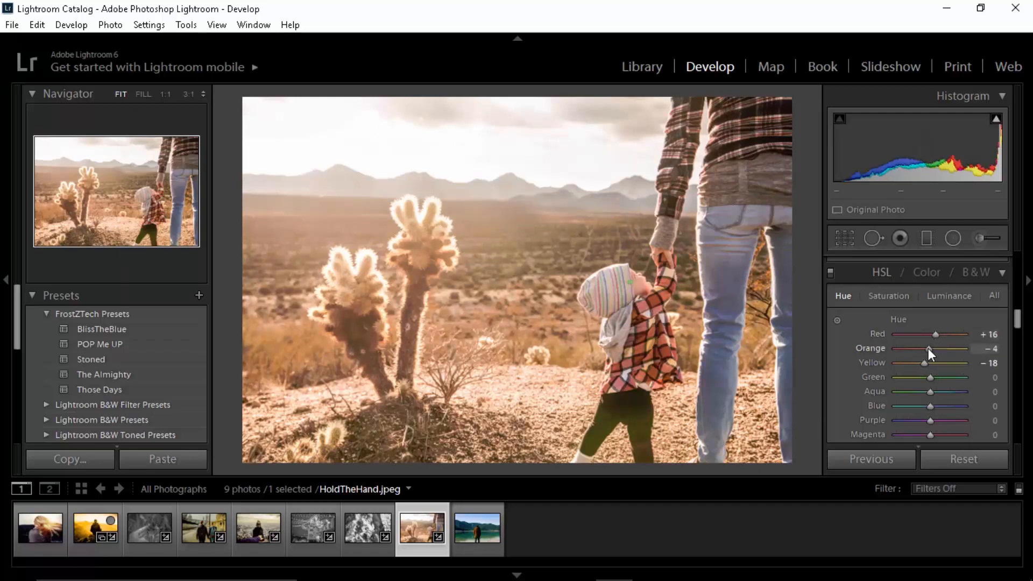
Step: Set the HSL saturation of red, orange and yellow to -9 each
click(957, 296)
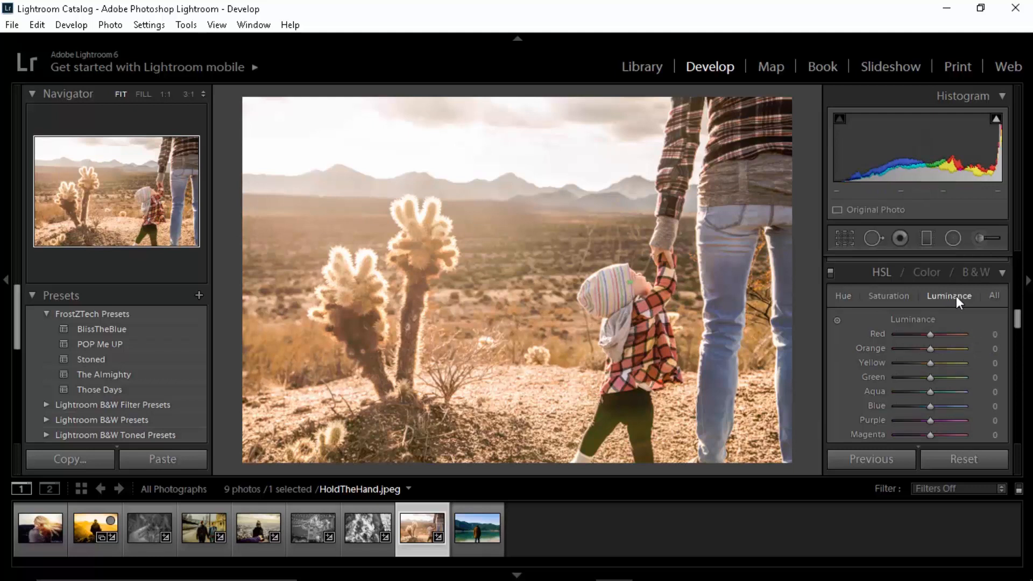
click(846, 295)
click(890, 297)
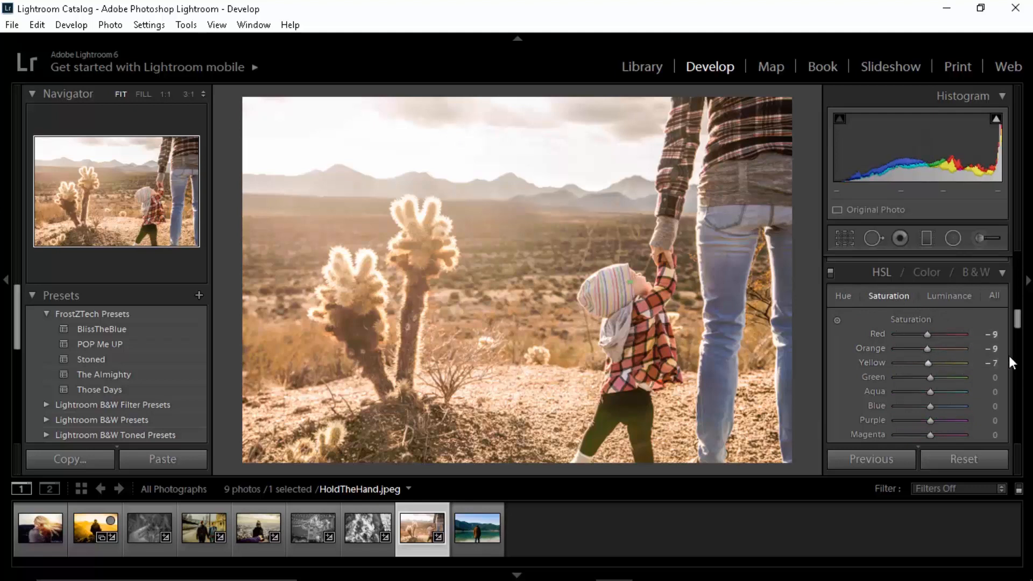
click(991, 364)
text(-9)
key(Return)
Step: Try extreme red luminance, and set the HSL luminance of red, orange and yellow to +10 each
click(948, 296)
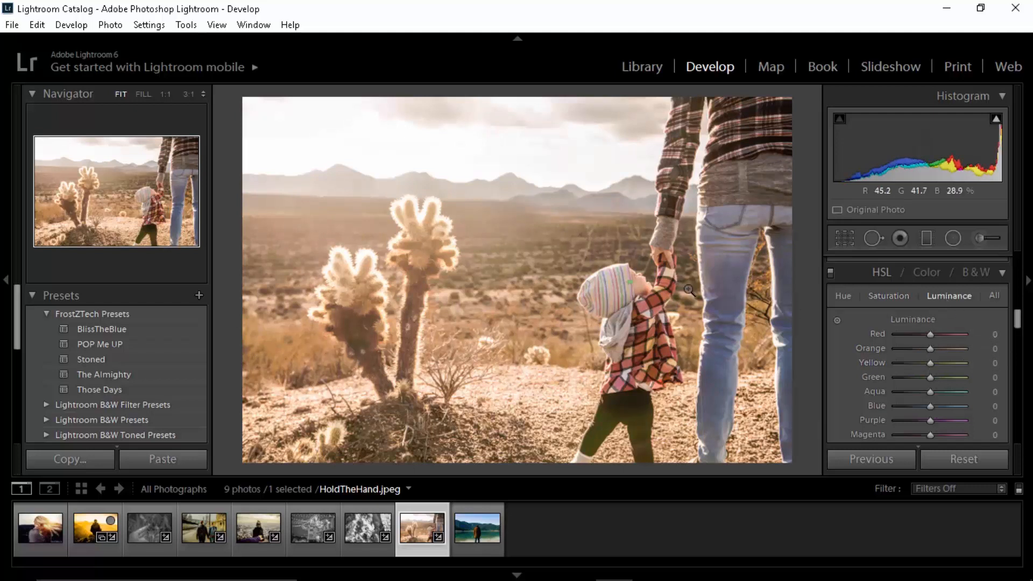
drag(930, 334, 855, 340)
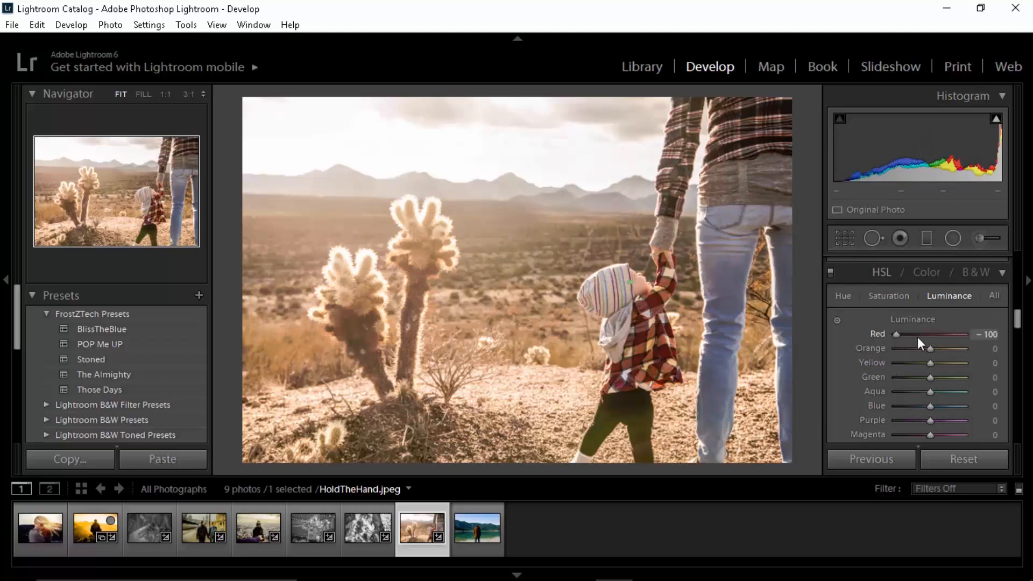
drag(918, 343, 935, 343)
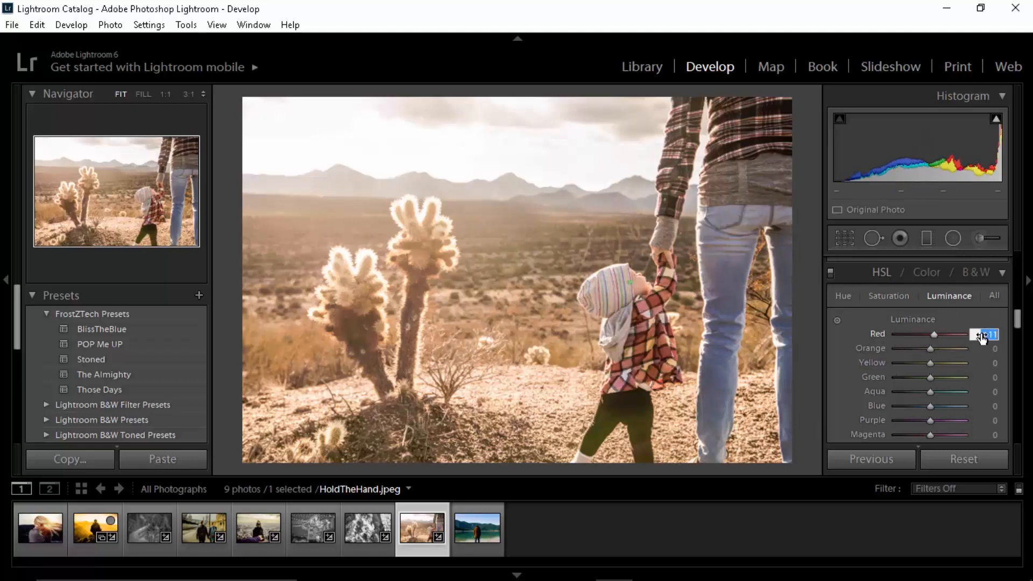
text(10)
key(Tab)
text(10)
key(Tab)
text(100)
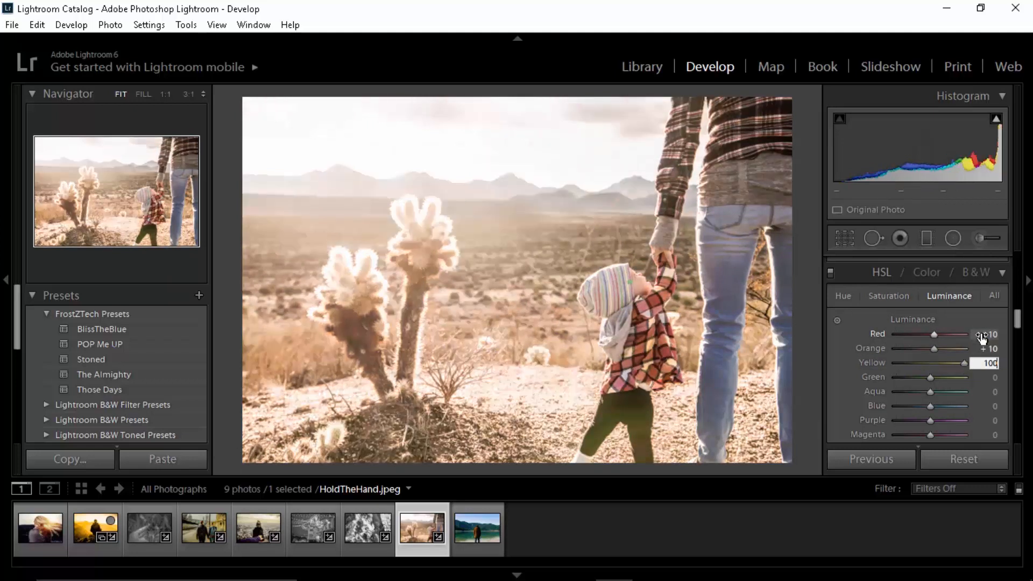
key(BackSpace)
key(Return)
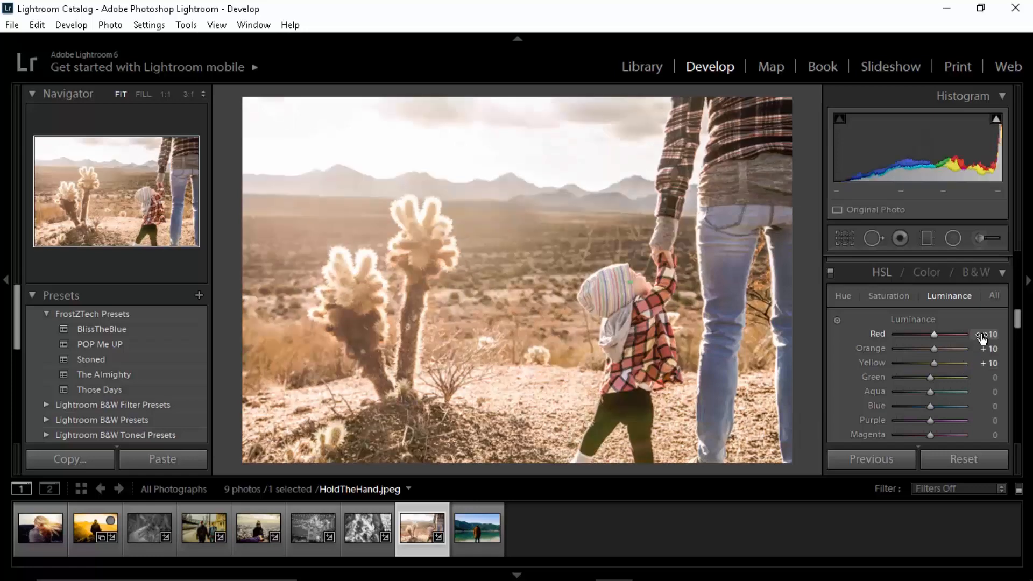
Step: Set the hue of the green color range to +24
click(927, 272)
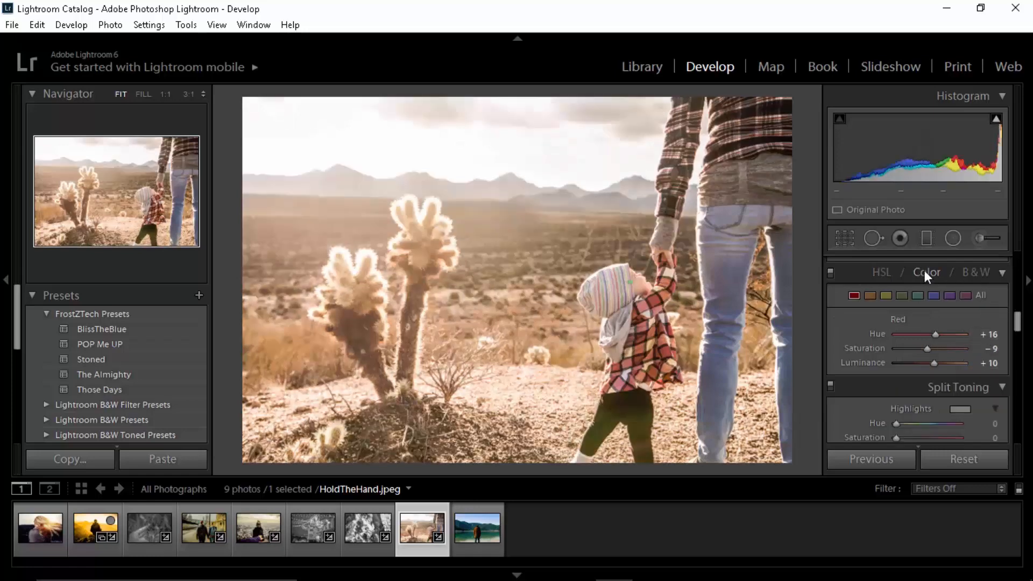
click(902, 295)
drag(929, 332, 937, 337)
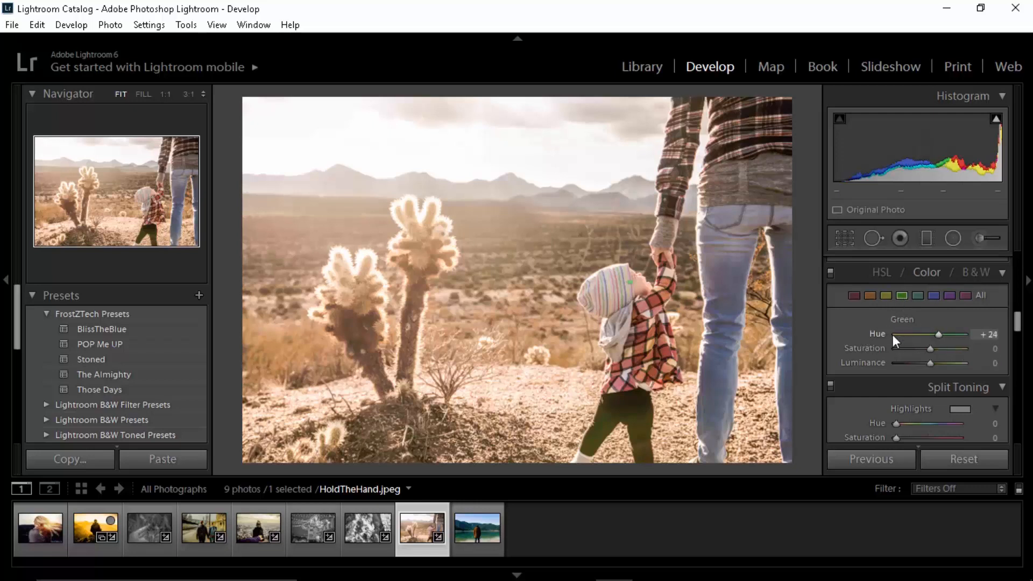
Step: Split tone the highlights with a yellow-green tint at hue 77 and saturation 19
scroll(851, 338, down, 4)
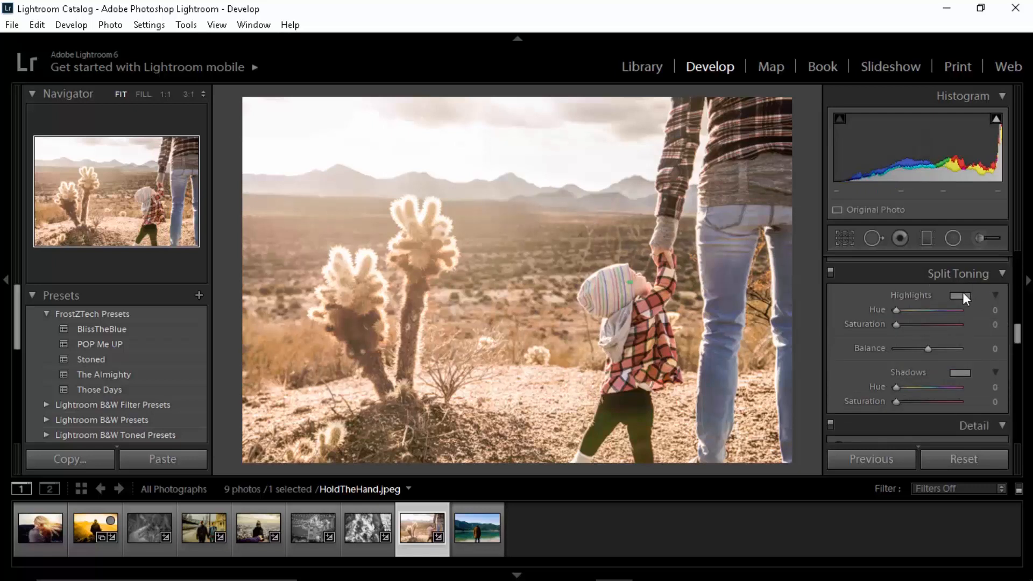
click(964, 295)
drag(706, 305, 697, 343)
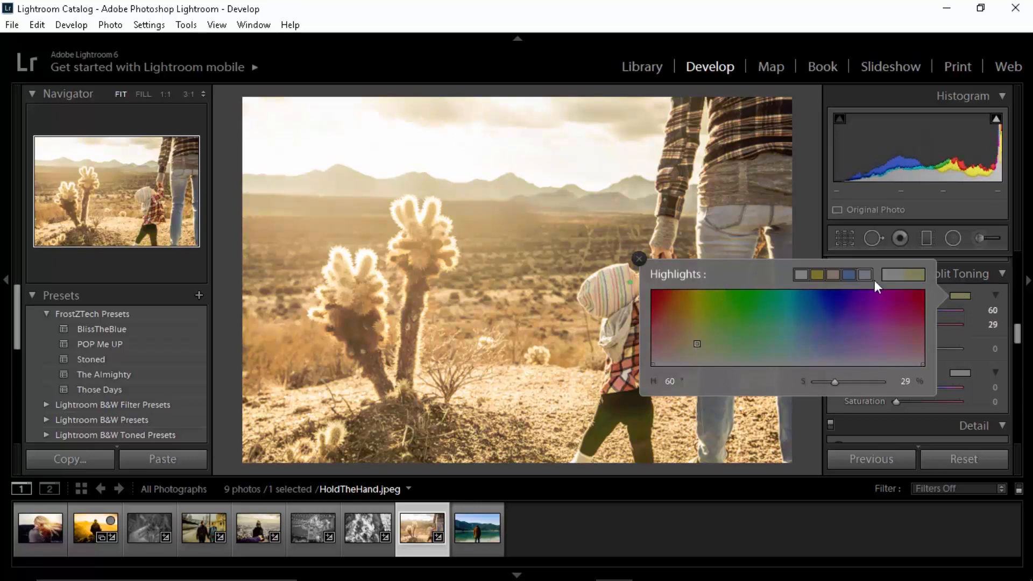
click(980, 300)
drag(905, 310, 909, 325)
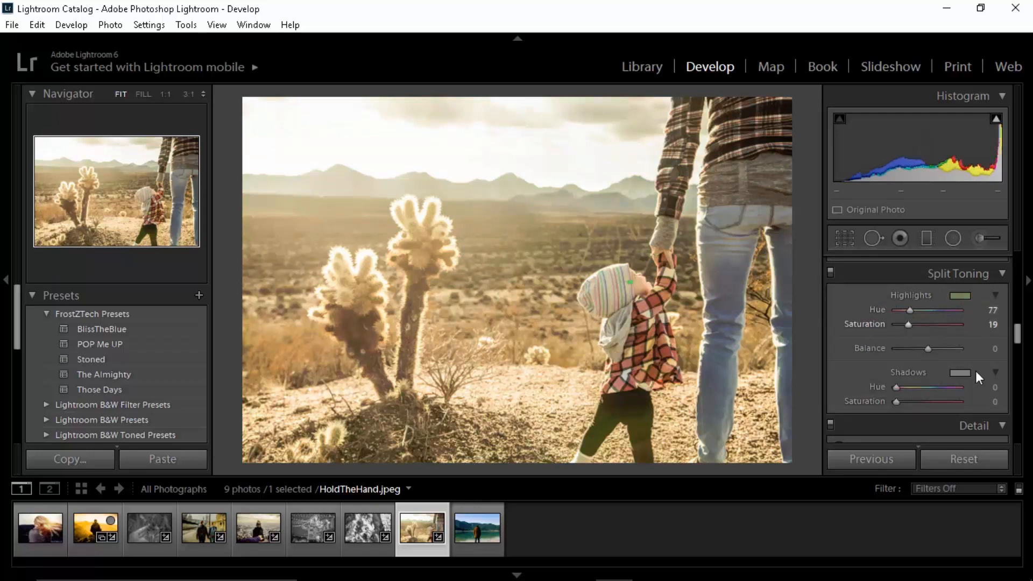
Step: Split tone the shadows with a faint warm tint at hue 43 and saturation 2
click(962, 373)
drag(702, 397, 698, 435)
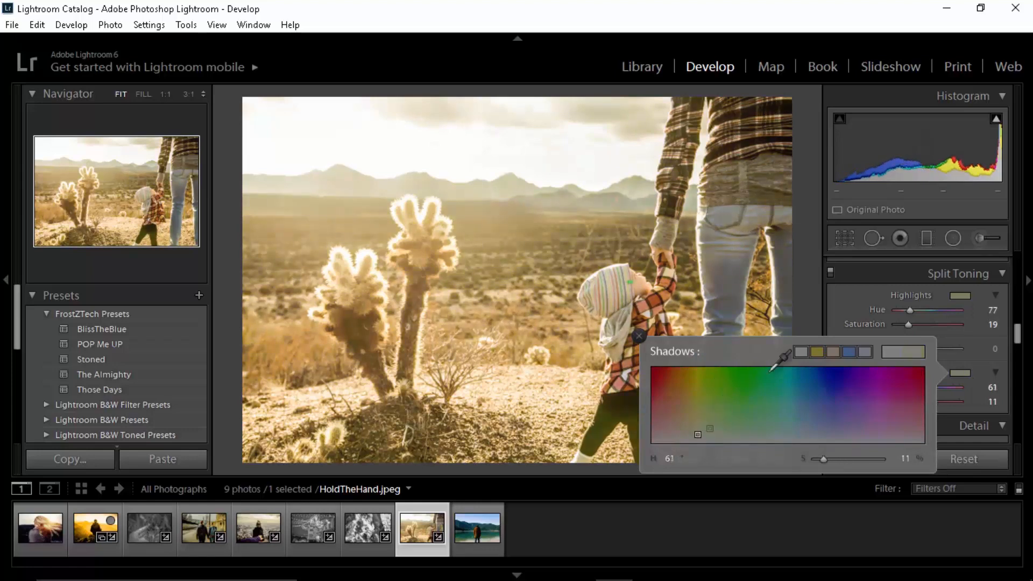
click(844, 311)
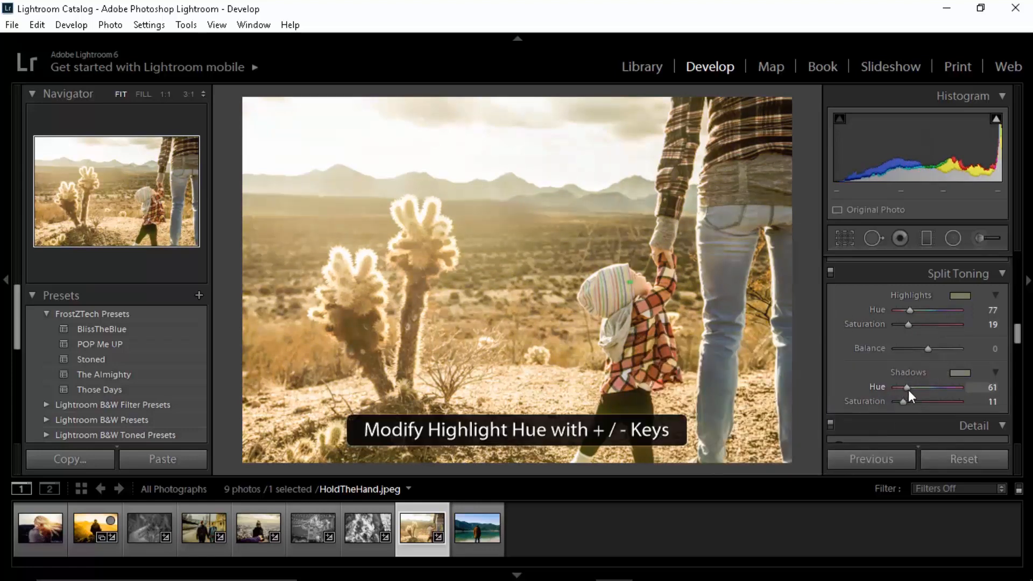
drag(908, 390, 894, 404)
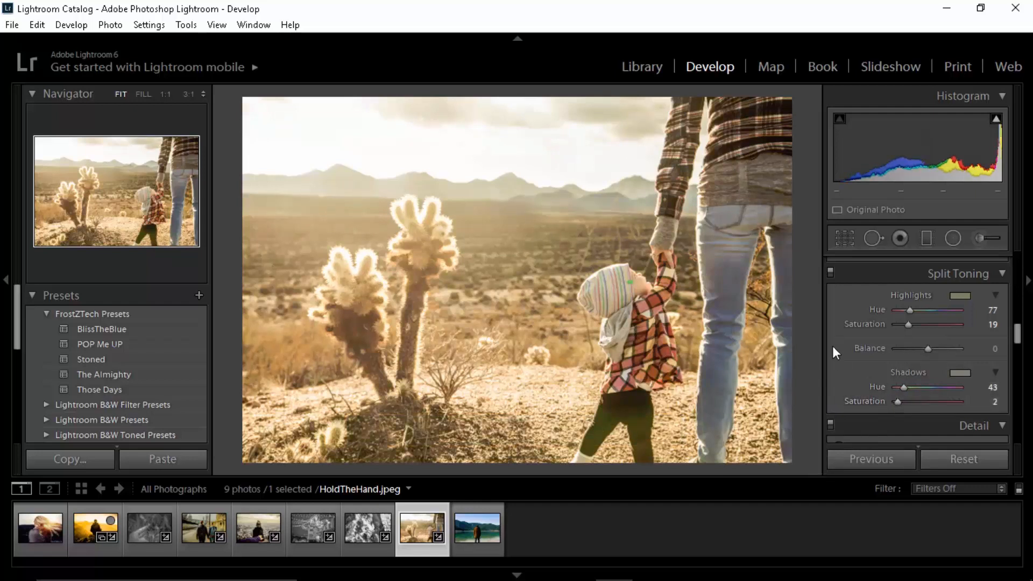
Step: Set the sharpening amount to 50
scroll(838, 339, down, 3)
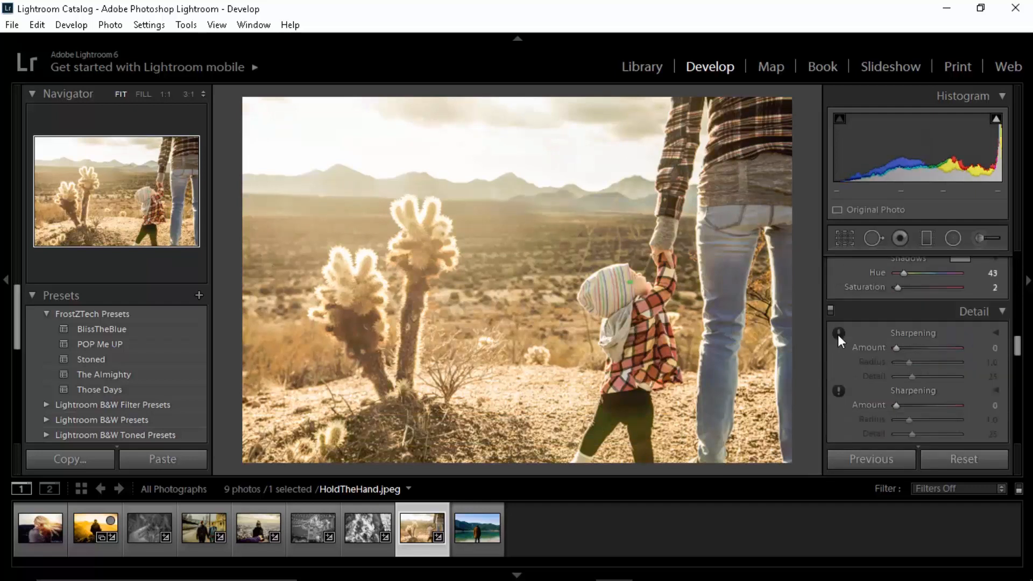
click(994, 349)
text(50)
key(Return)
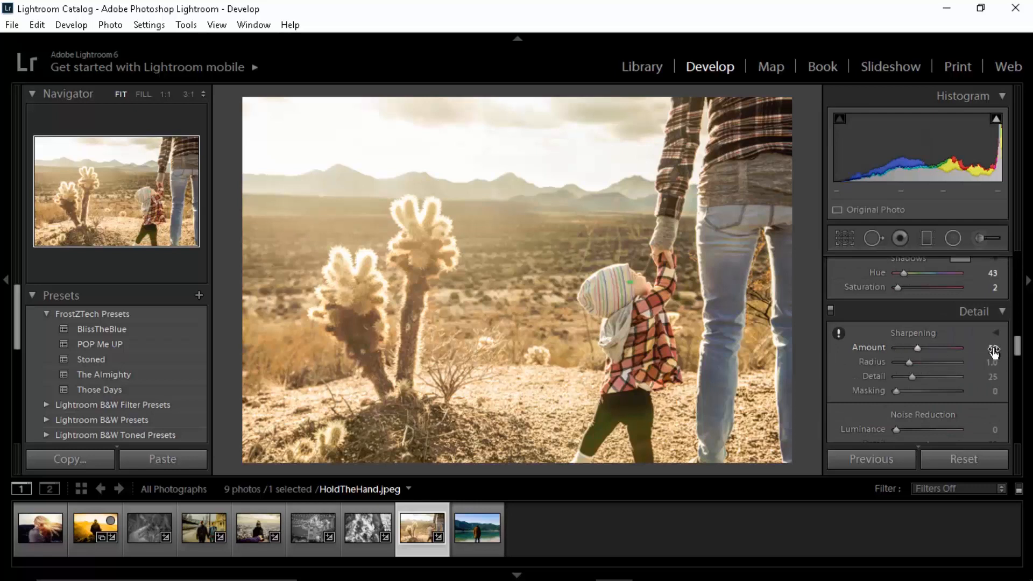
scroll(850, 351, down, 1)
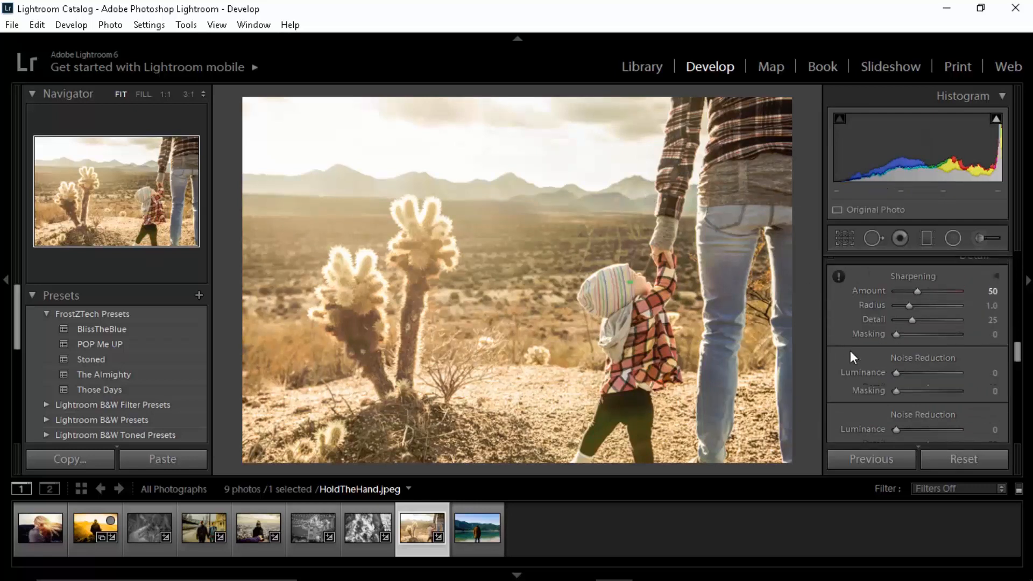
Step: Set the luminance noise reduction to 25 and its detail to 80
click(992, 374)
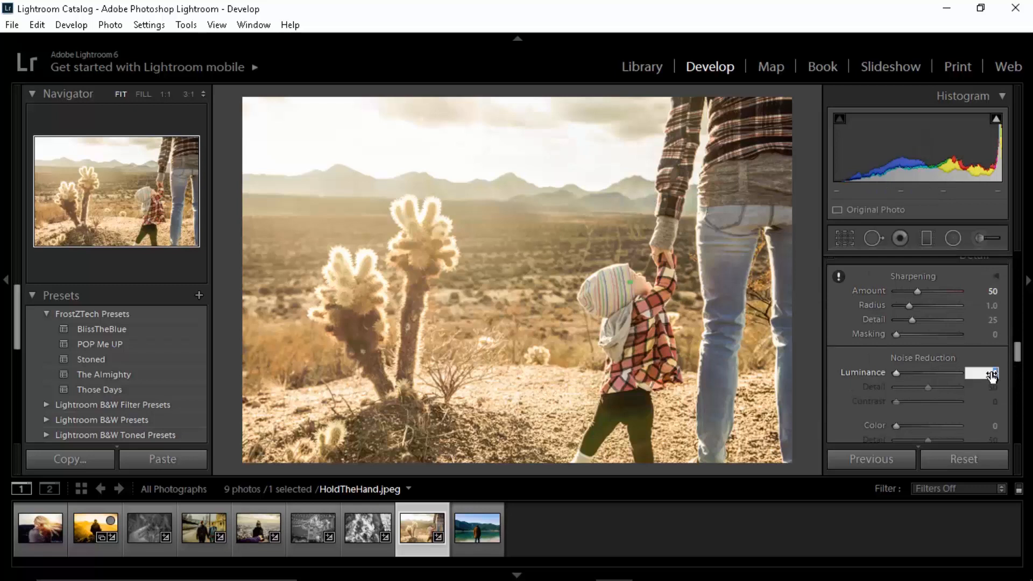
text(25)
key(Return)
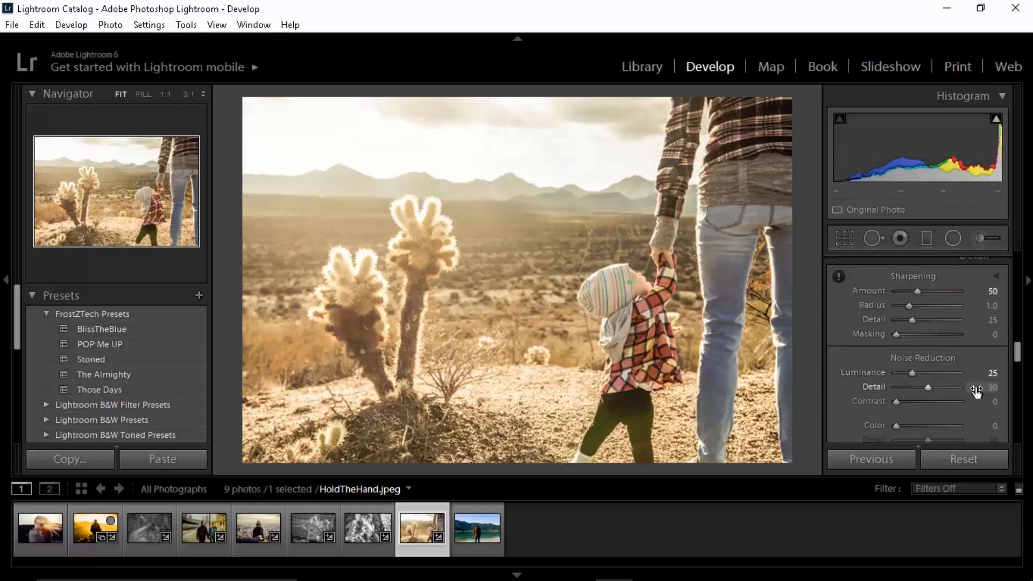
click(977, 390)
text(60)
key(BackSpace)
key(BackSpace)
text(80)
key(Return)
Step: Set the color noise reduction to 25
scroll(850, 357, down, 2)
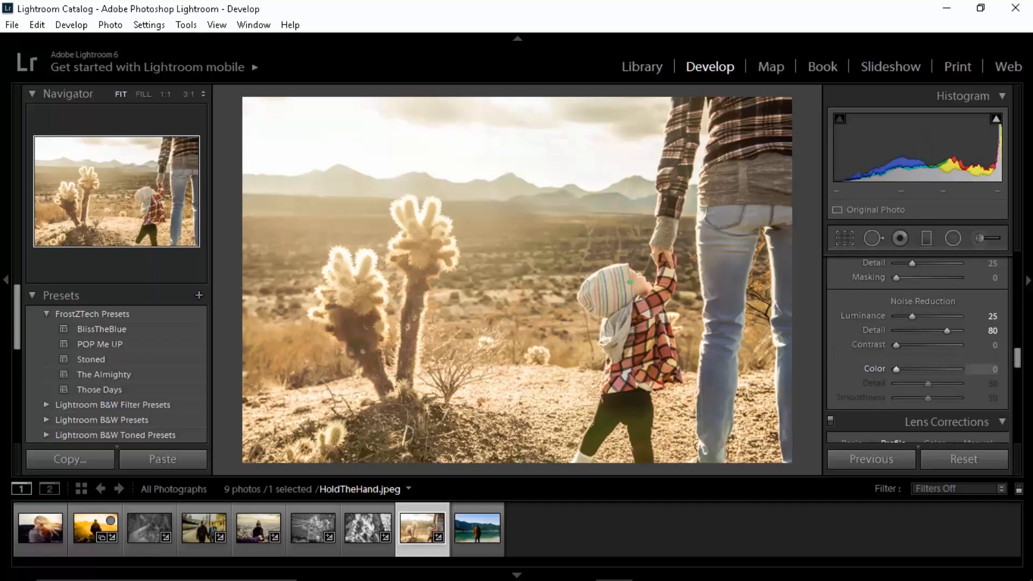
click(983, 371)
text(25)
key(Return)
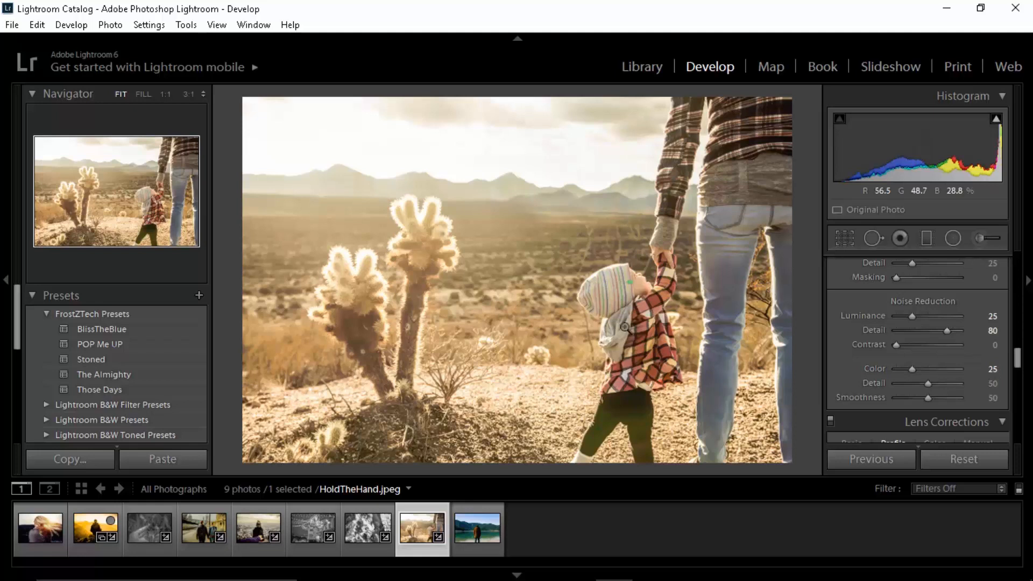
Step: In the camera calibration, shift the red primary hue to +19 and lower the green primary hue slightly
scroll(836, 358, down, 2)
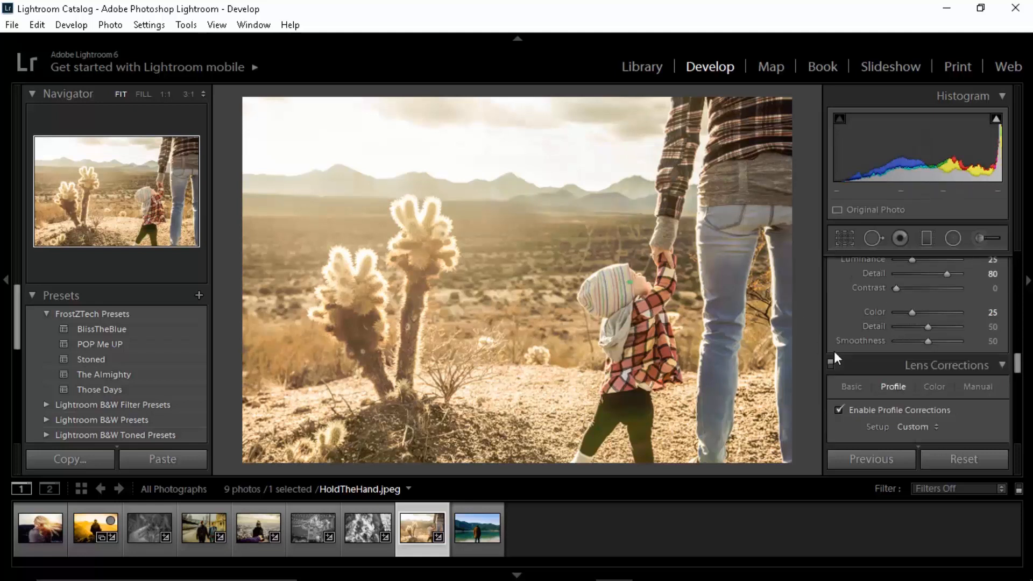
scroll(835, 355, down, 2)
scroll(915, 344, down, 2)
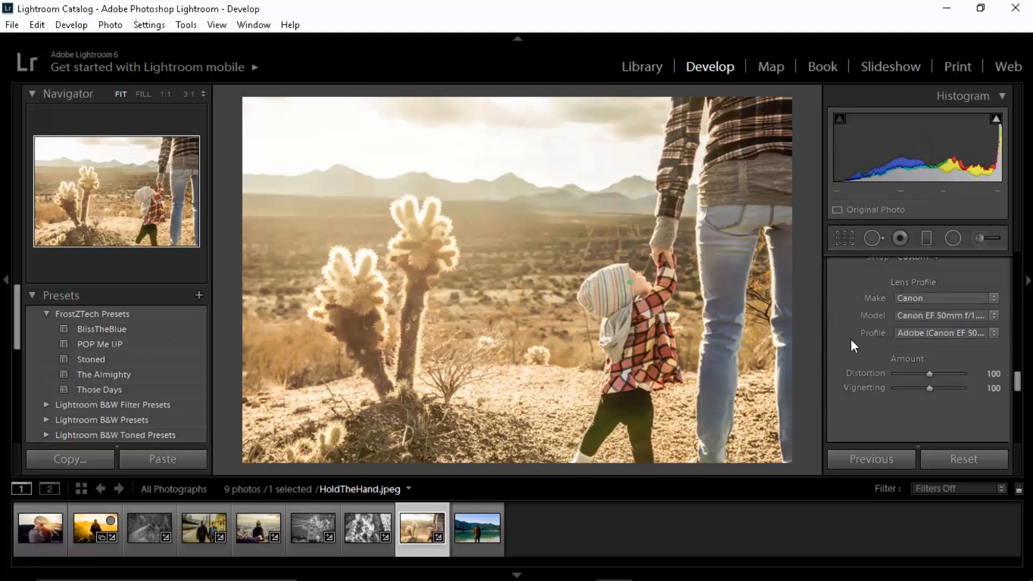
scroll(851, 344, down, 3)
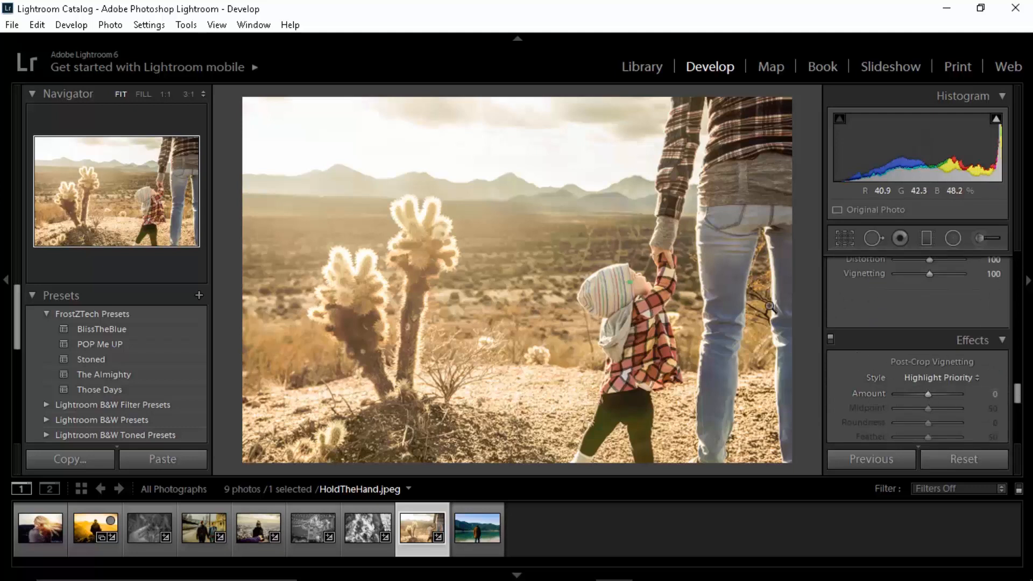
scroll(841, 384, down, 3)
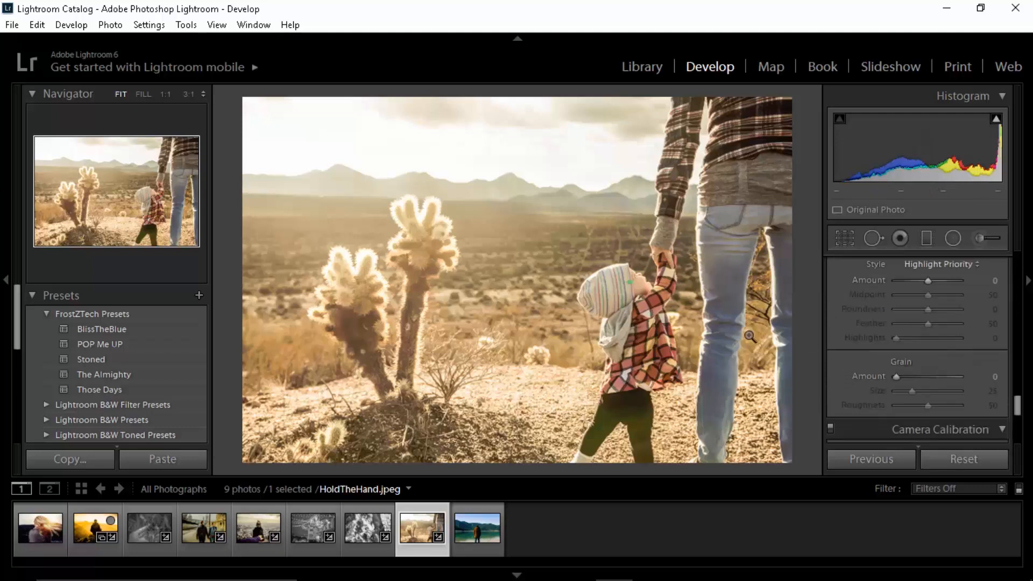
scroll(832, 369, down, 5)
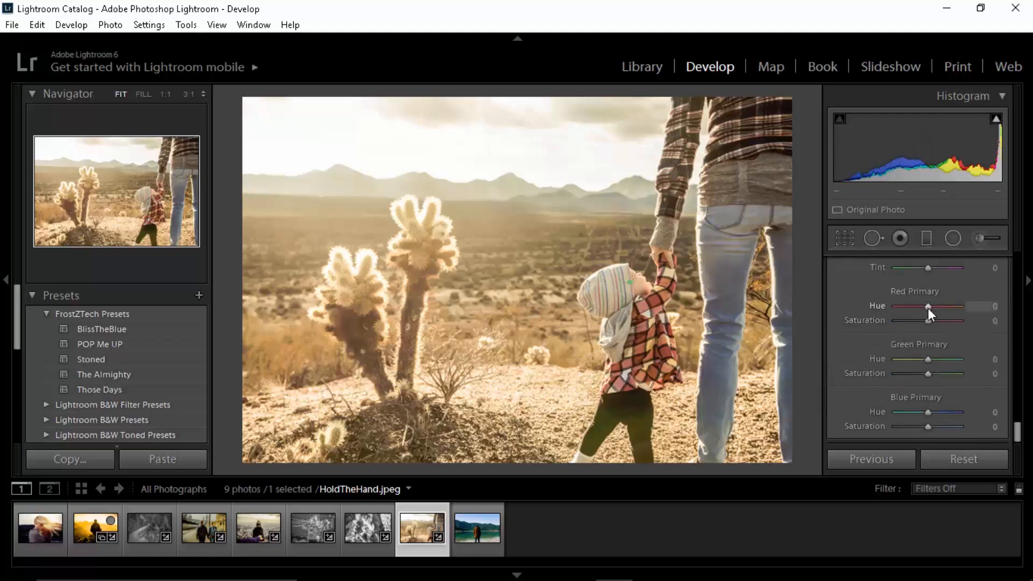
drag(928, 309, 934, 309)
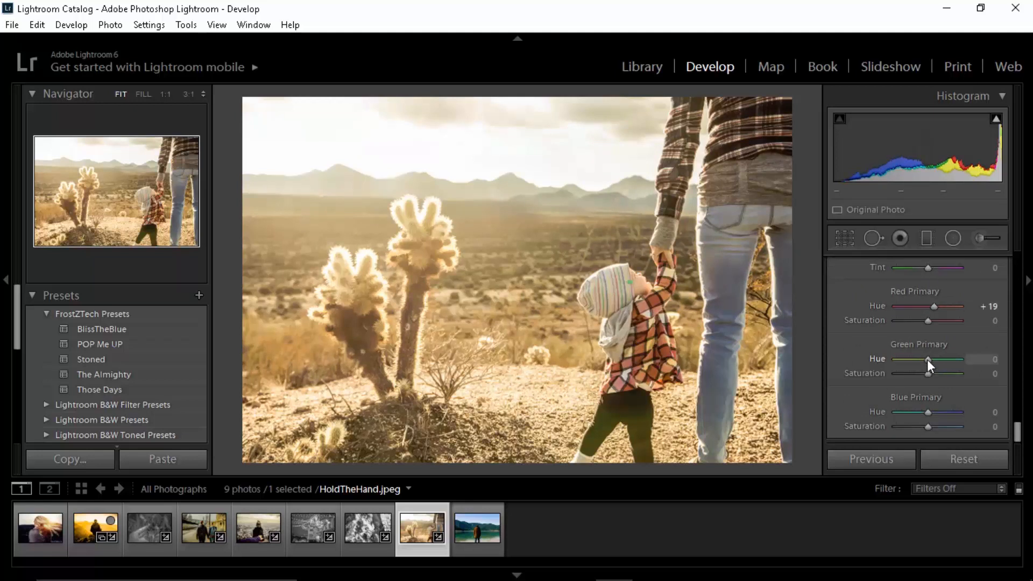
drag(927, 359, 923, 360)
Step: Draw a large elliptical radial filter on the photo and center it over the child
click(954, 240)
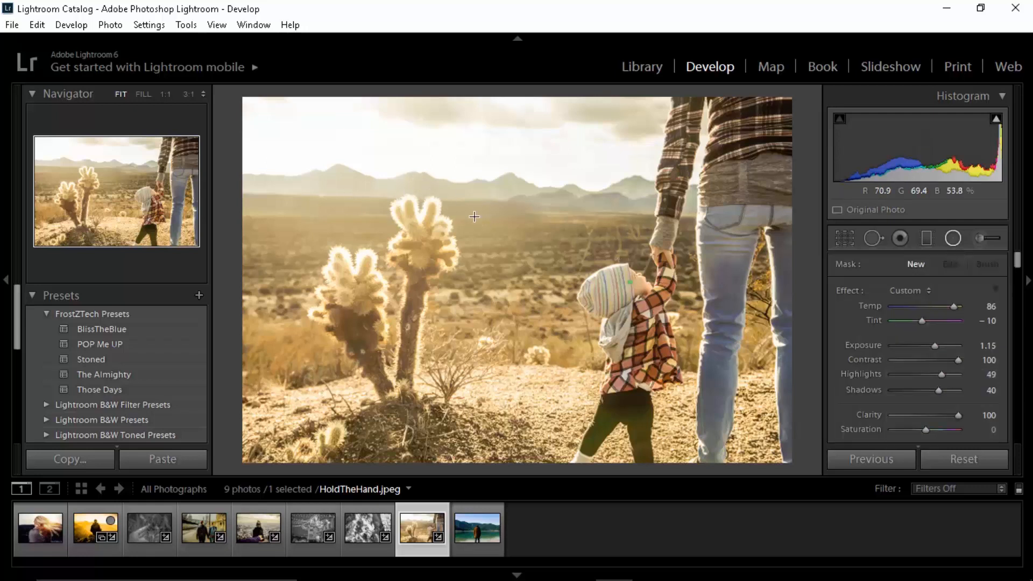
drag(443, 198, 500, 236)
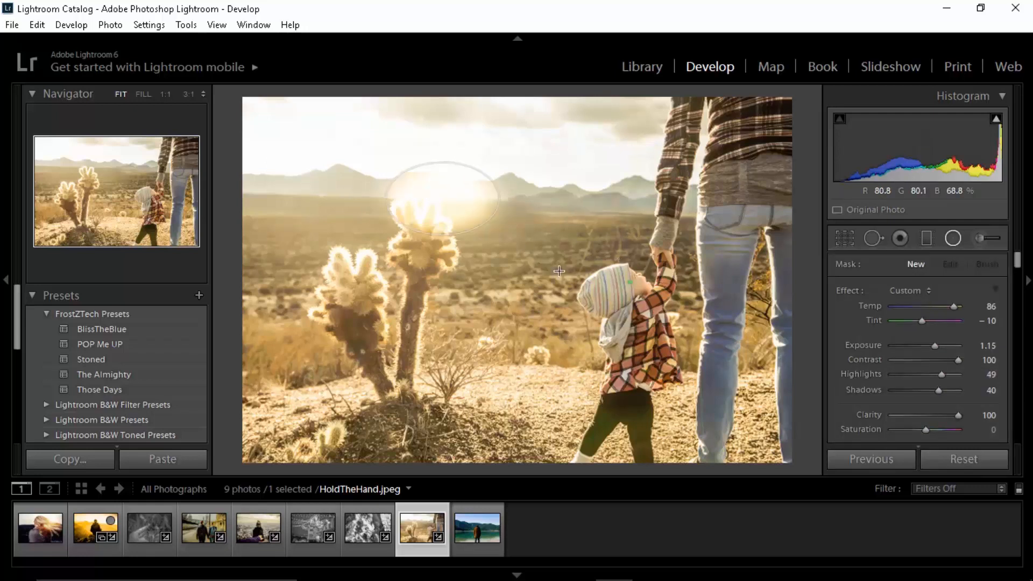
drag(559, 270, 587, 317)
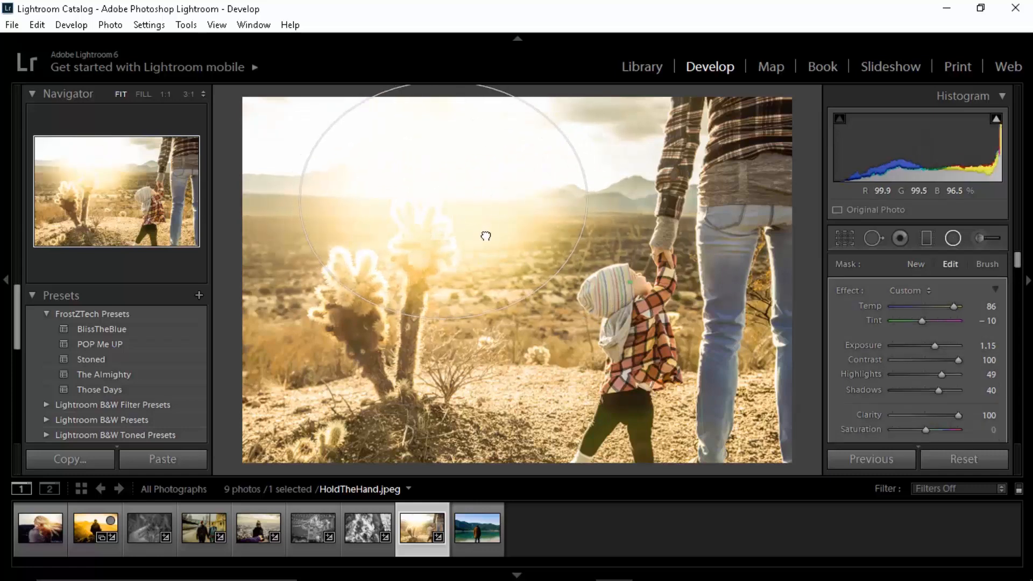
drag(486, 235, 644, 339)
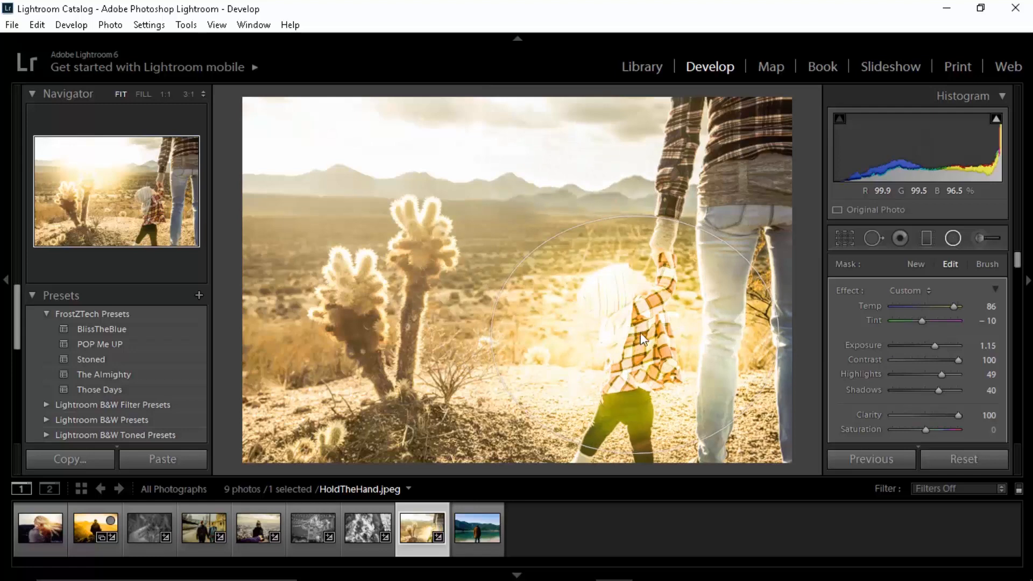
Step: Turn off the radial filter's mask inversion so the effect applies outside the ellipse around the child
scroll(842, 331, down, 3)
click(879, 391)
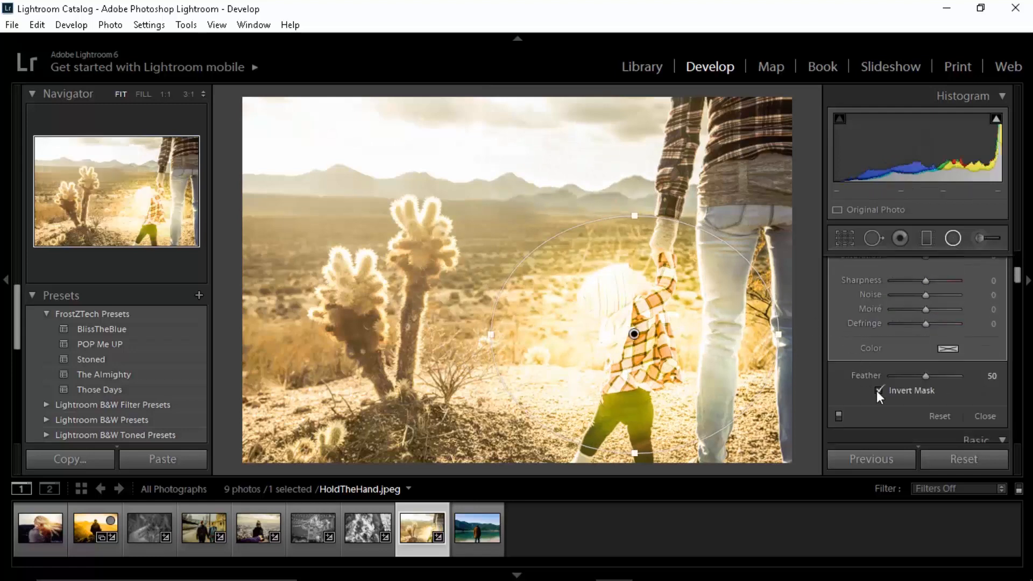
click(879, 391)
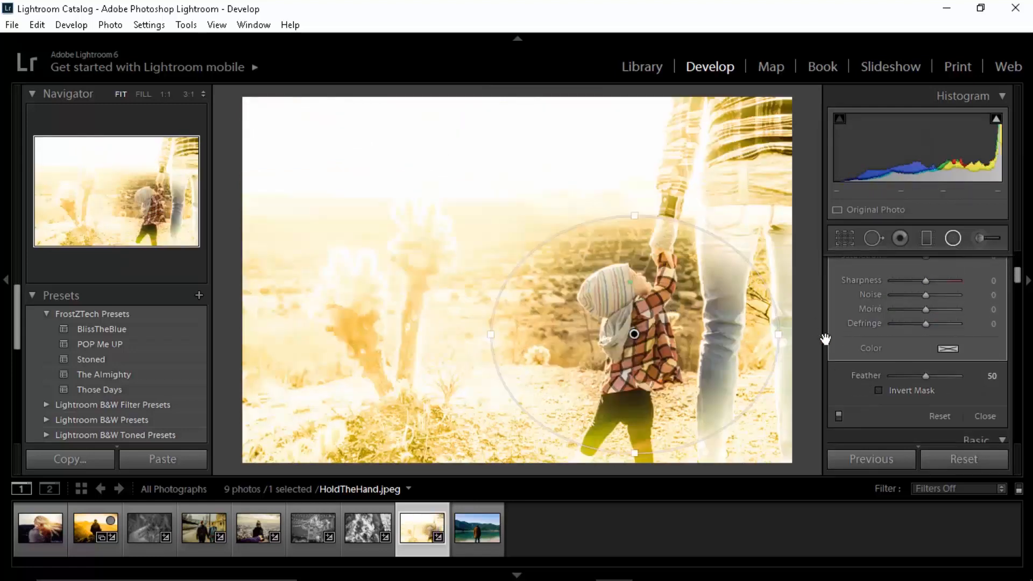
Step: Set the radial filter's exposure to -0.50
scroll(838, 328, up, 5)
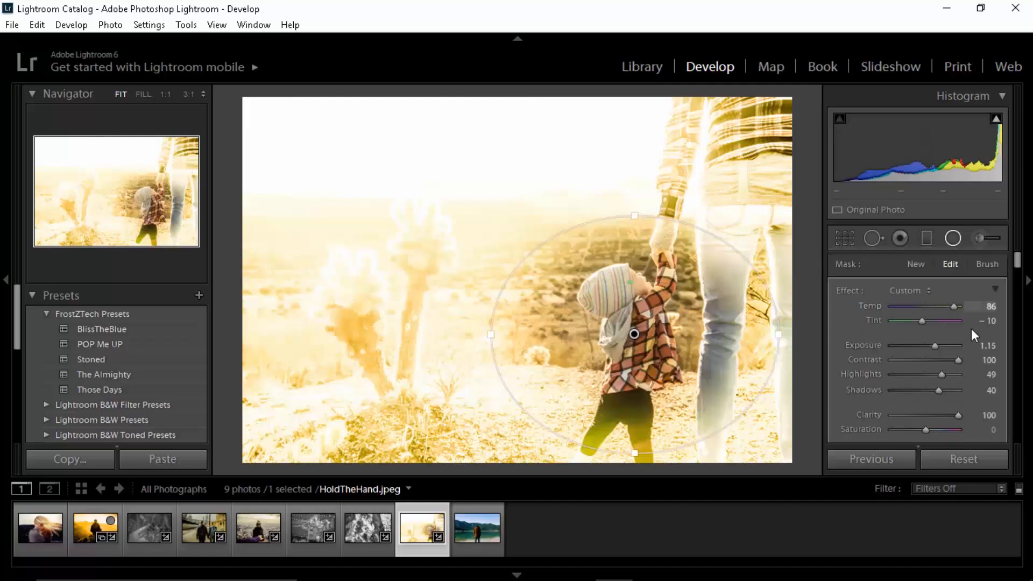
click(985, 346)
text(-0.5)
key(Return)
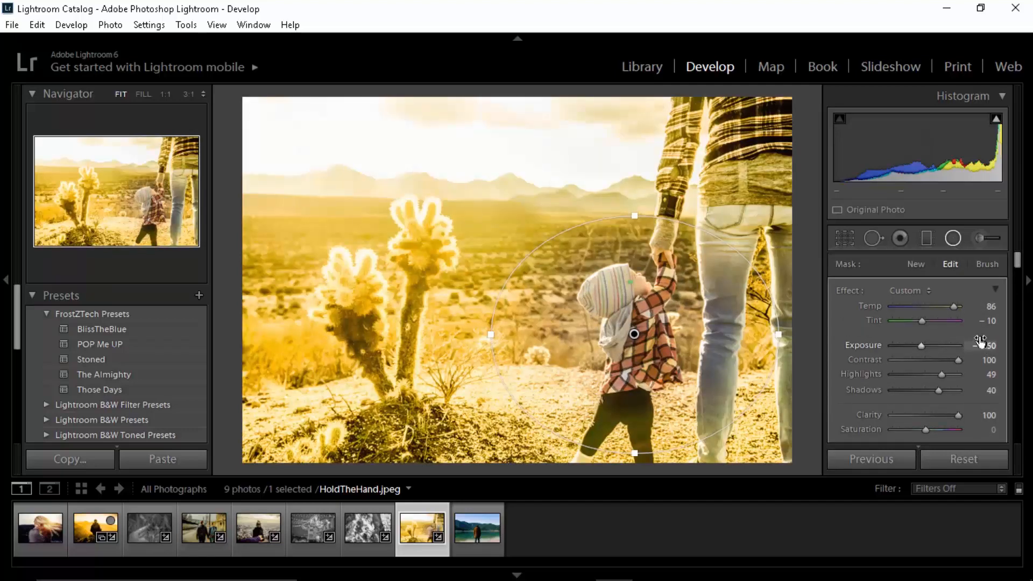
Step: Set the radial filter's temperature to 20 and its tint to 10
drag(955, 306, 935, 307)
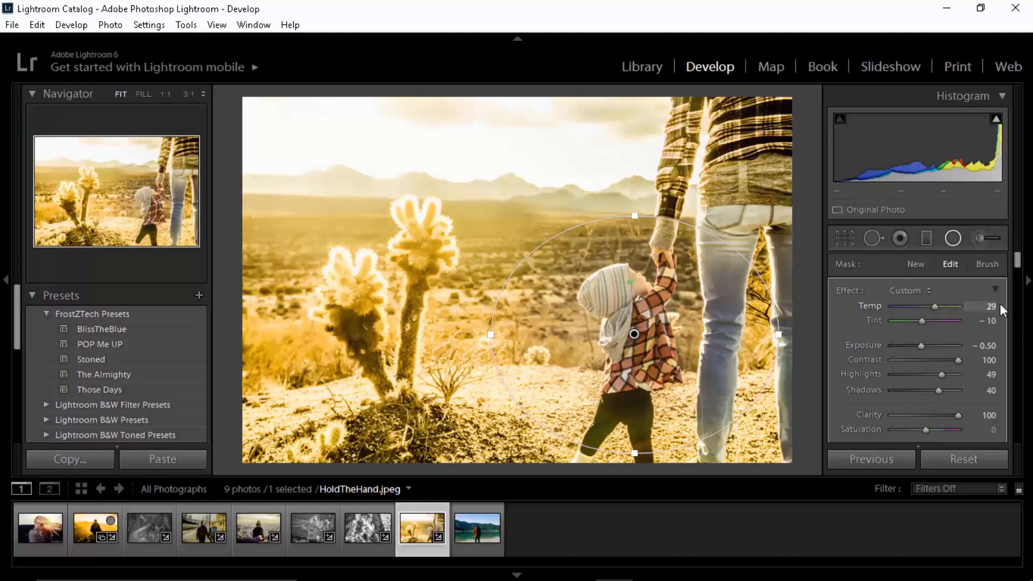
click(989, 309)
text(35)
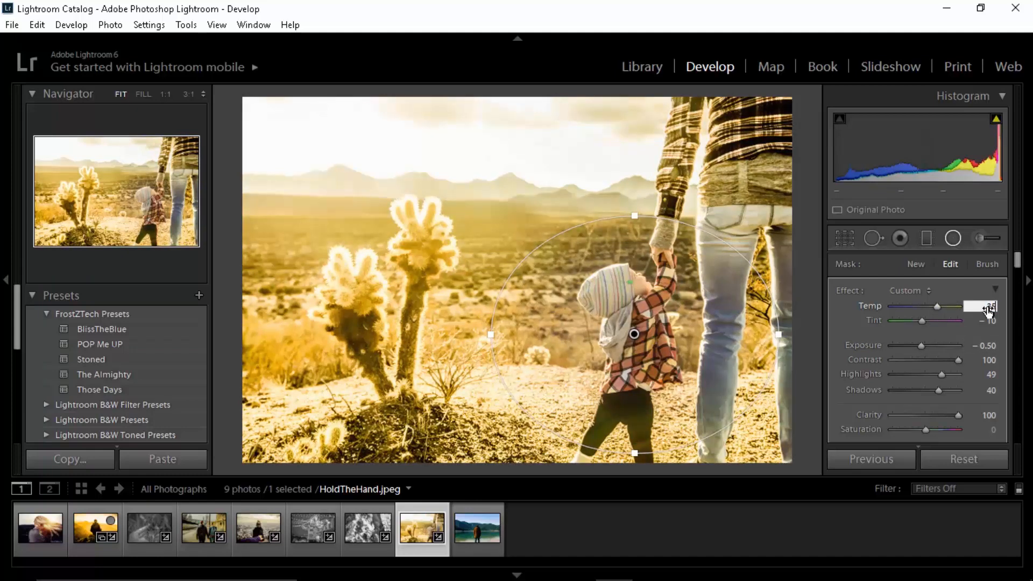
key(Tab)
text(21020)
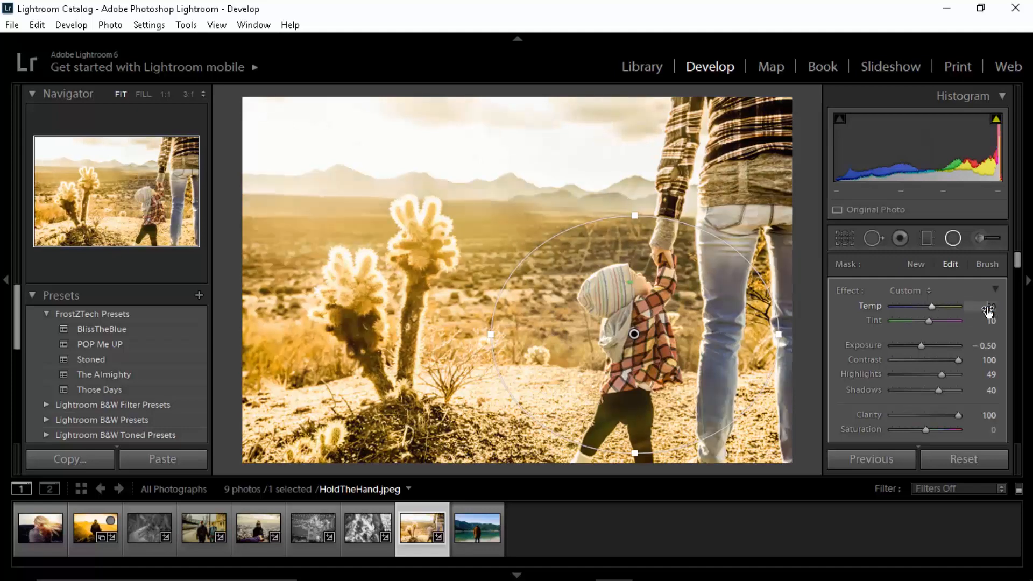
key(Return)
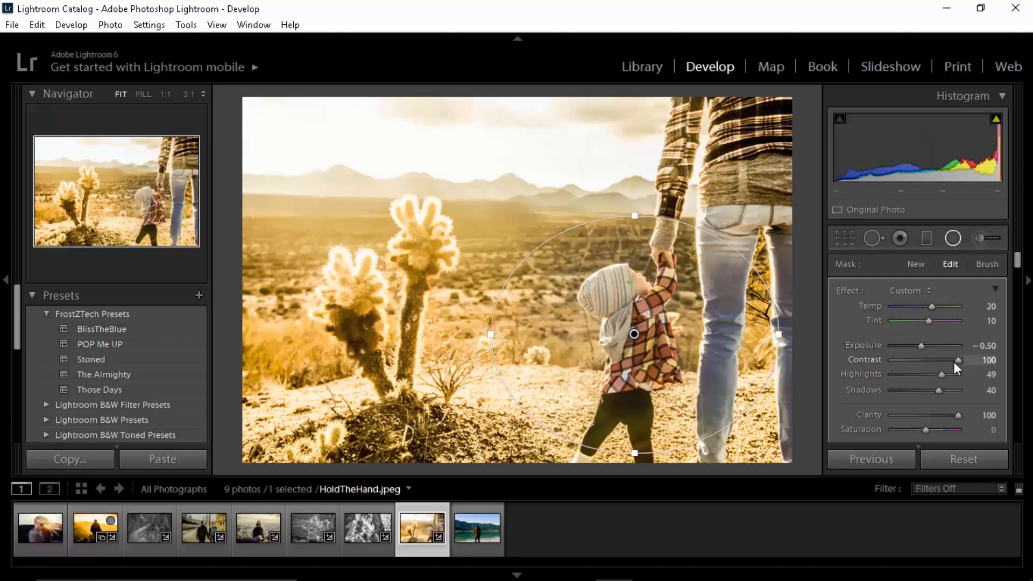
Step: Set the radial filter's contrast to 56, highlights to -100, shadows to 3 and clarity to 80
drag(955, 363, 876, 379)
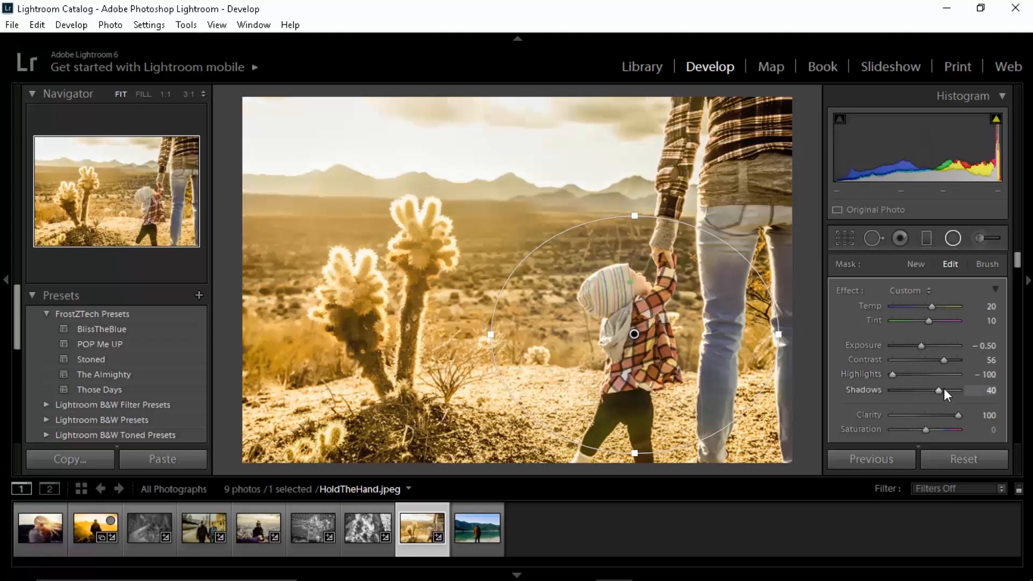
drag(944, 389, 926, 391)
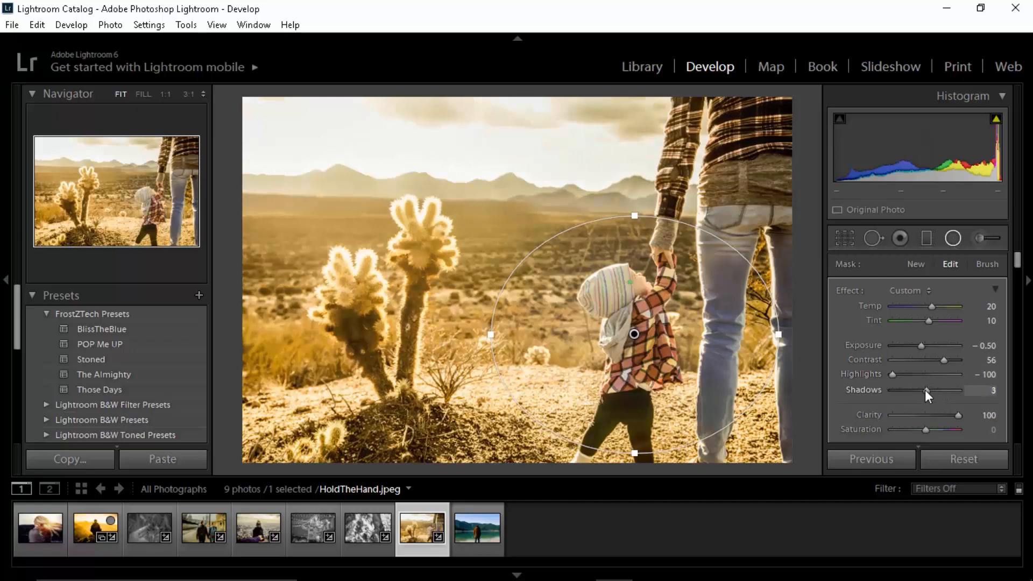
scroll(838, 387, down, 2)
click(974, 359)
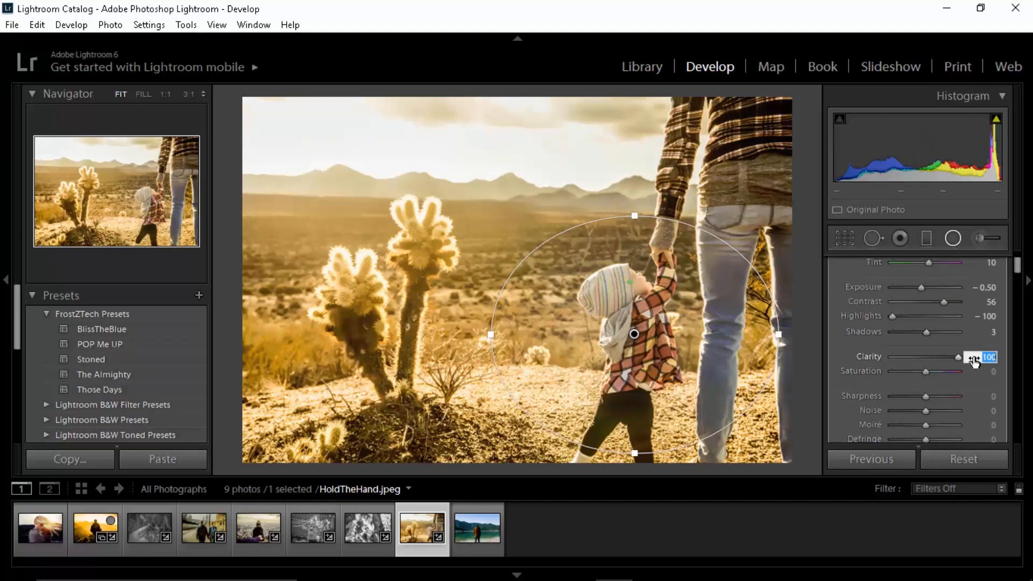
text(80)
key(Return)
Step: Set the radial filter's sharpness to 24, noise to -13, moiré to 13 and defringe to 17, and close the filter
scroll(915, 376, down, 2)
drag(926, 339, 932, 370)
click(921, 354)
click(933, 382)
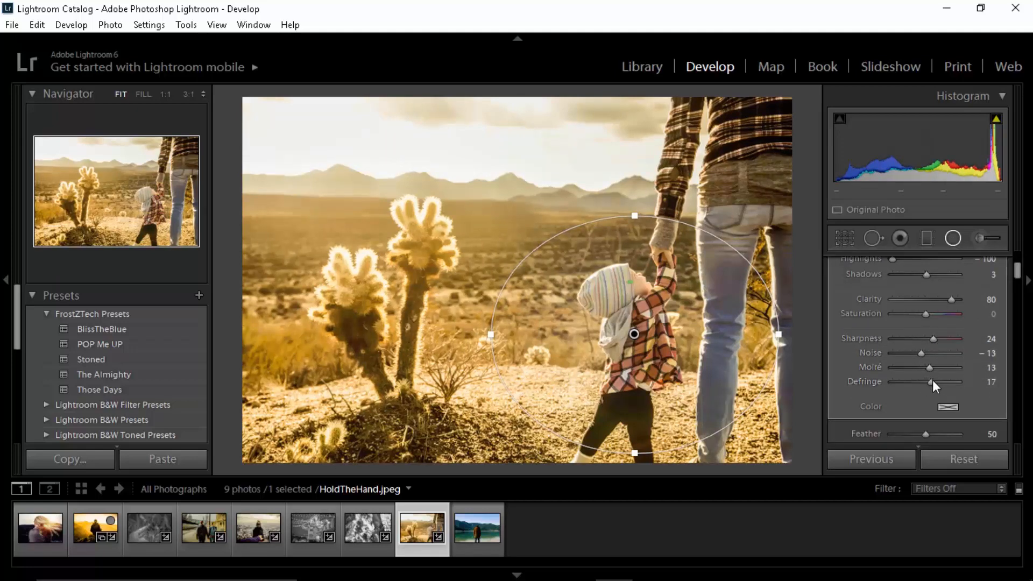
key(shift+m)
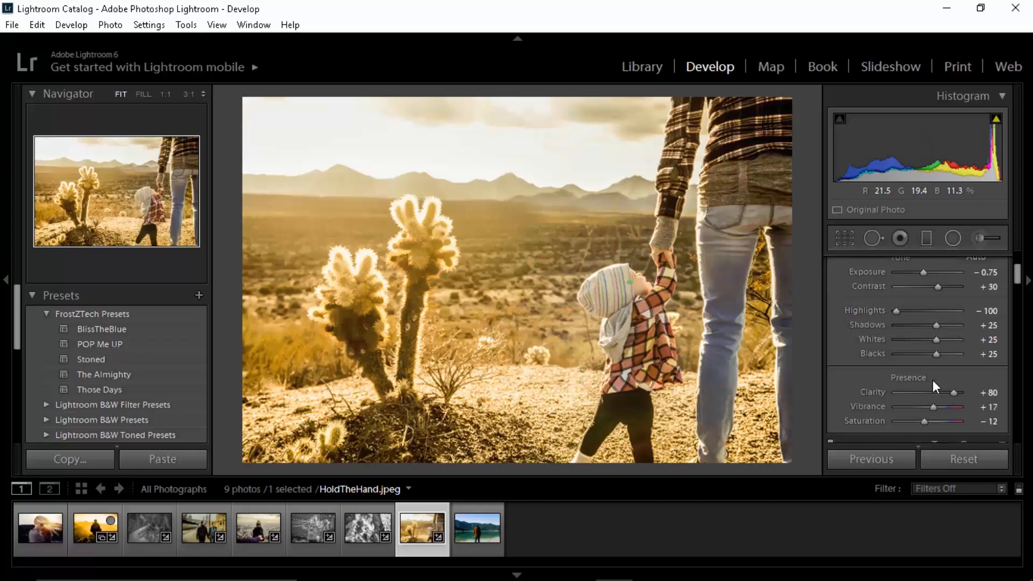
Step: Compare the edited photo with its original version
key(backslash)
key(backslash)
Step: Reopen the radial filter around the child, set its temperature to 10 and close the filter
key(shift+m)
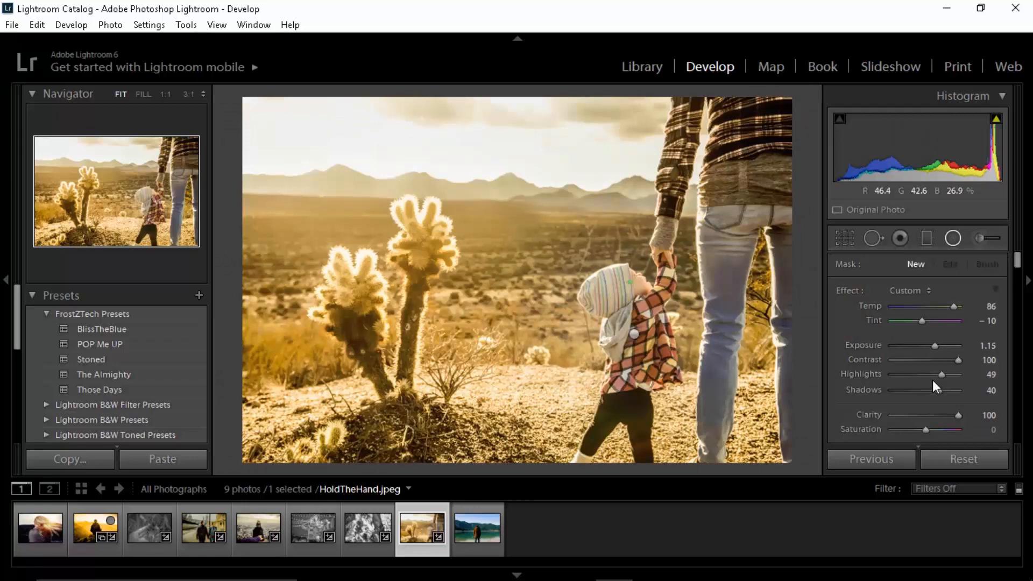
click(634, 334)
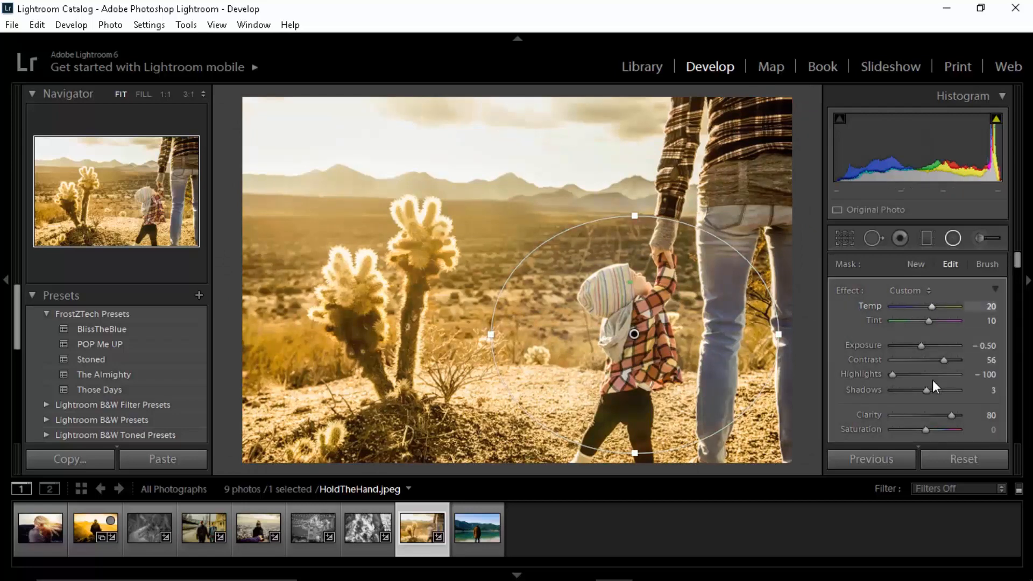
click(991, 306)
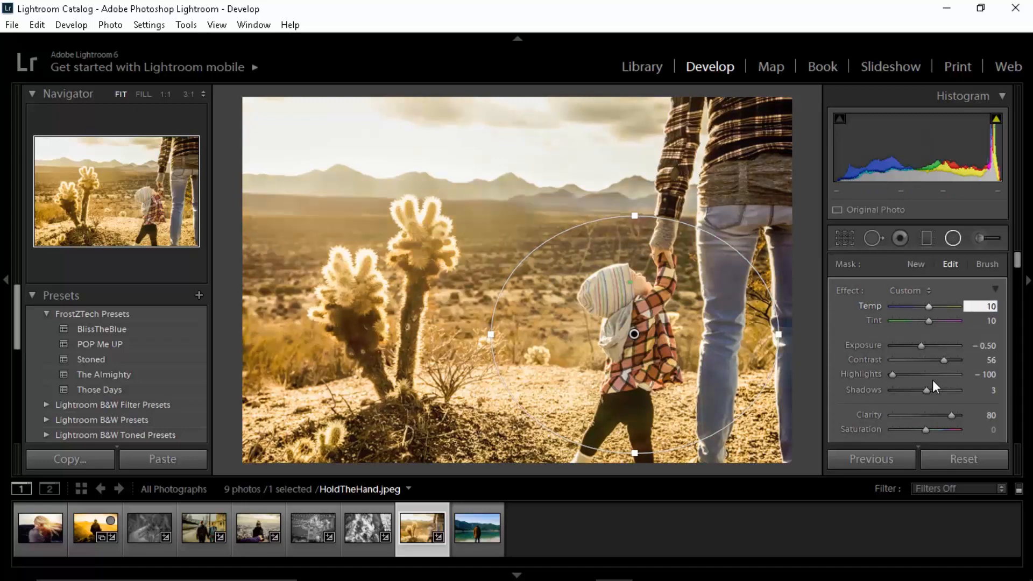
text(10)
key(Return)
key(Return)
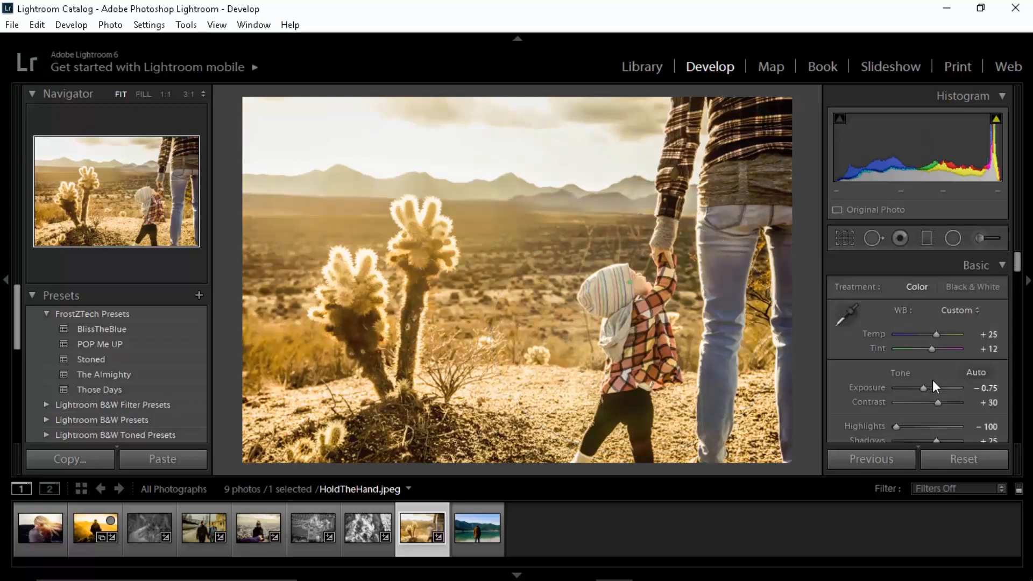
Step: Switch repeatedly between the original and edited photo, ending with a side-by-side before and after comparison
key(backslash)
key(backslash)
key(backslash)
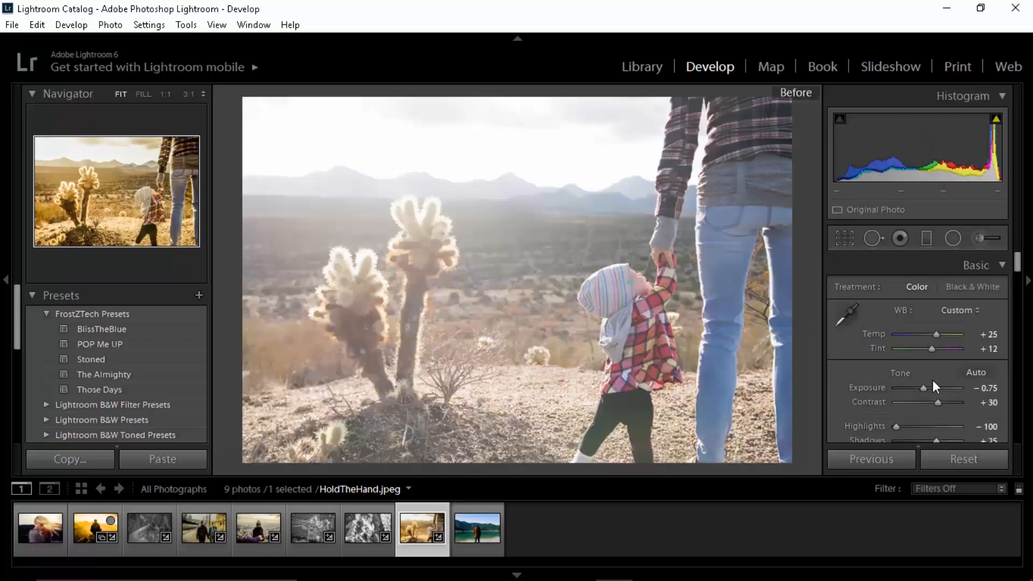
key(backslash)
key(backslash)
key(backslash)
key(backslash)
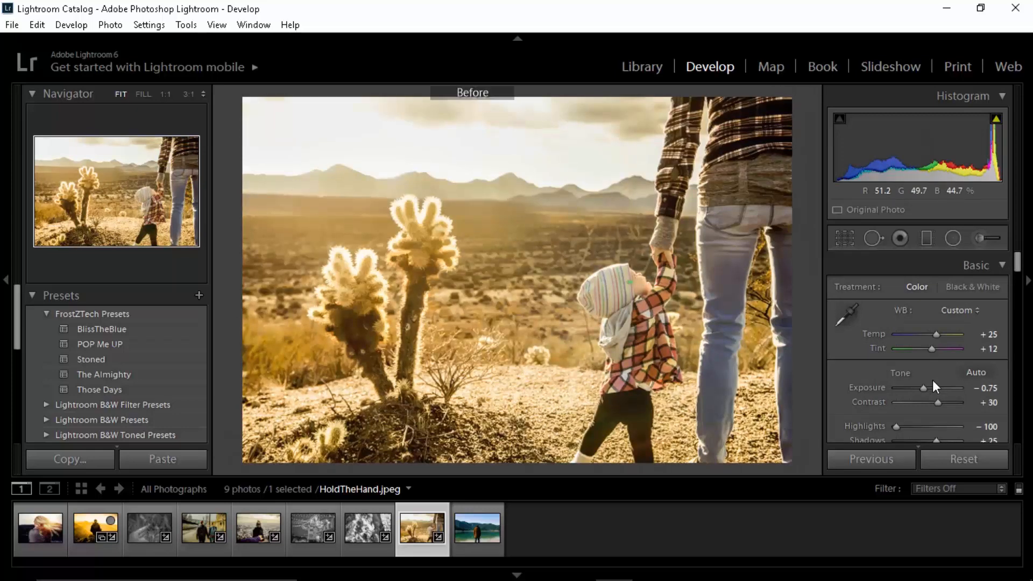
key(y)
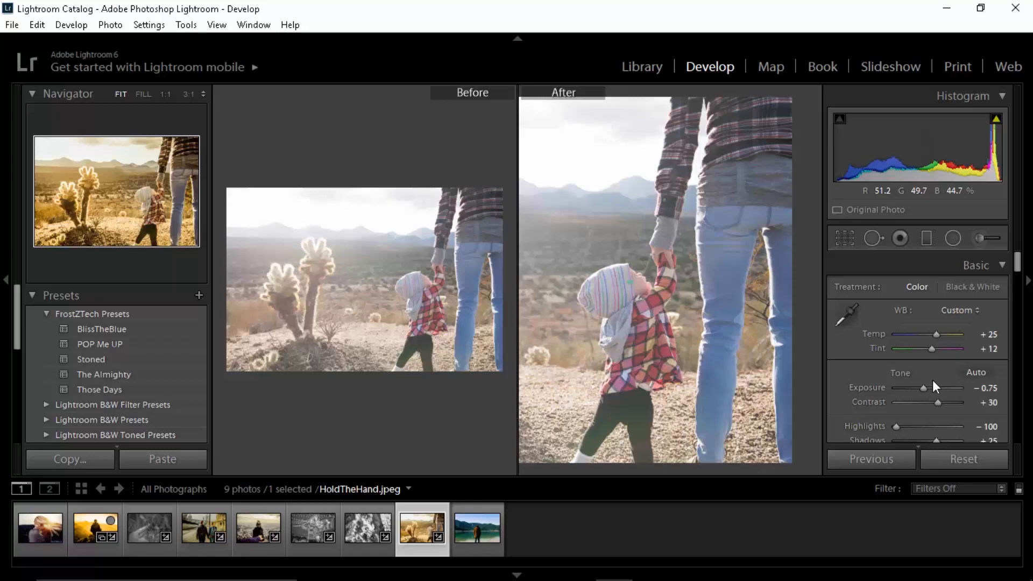